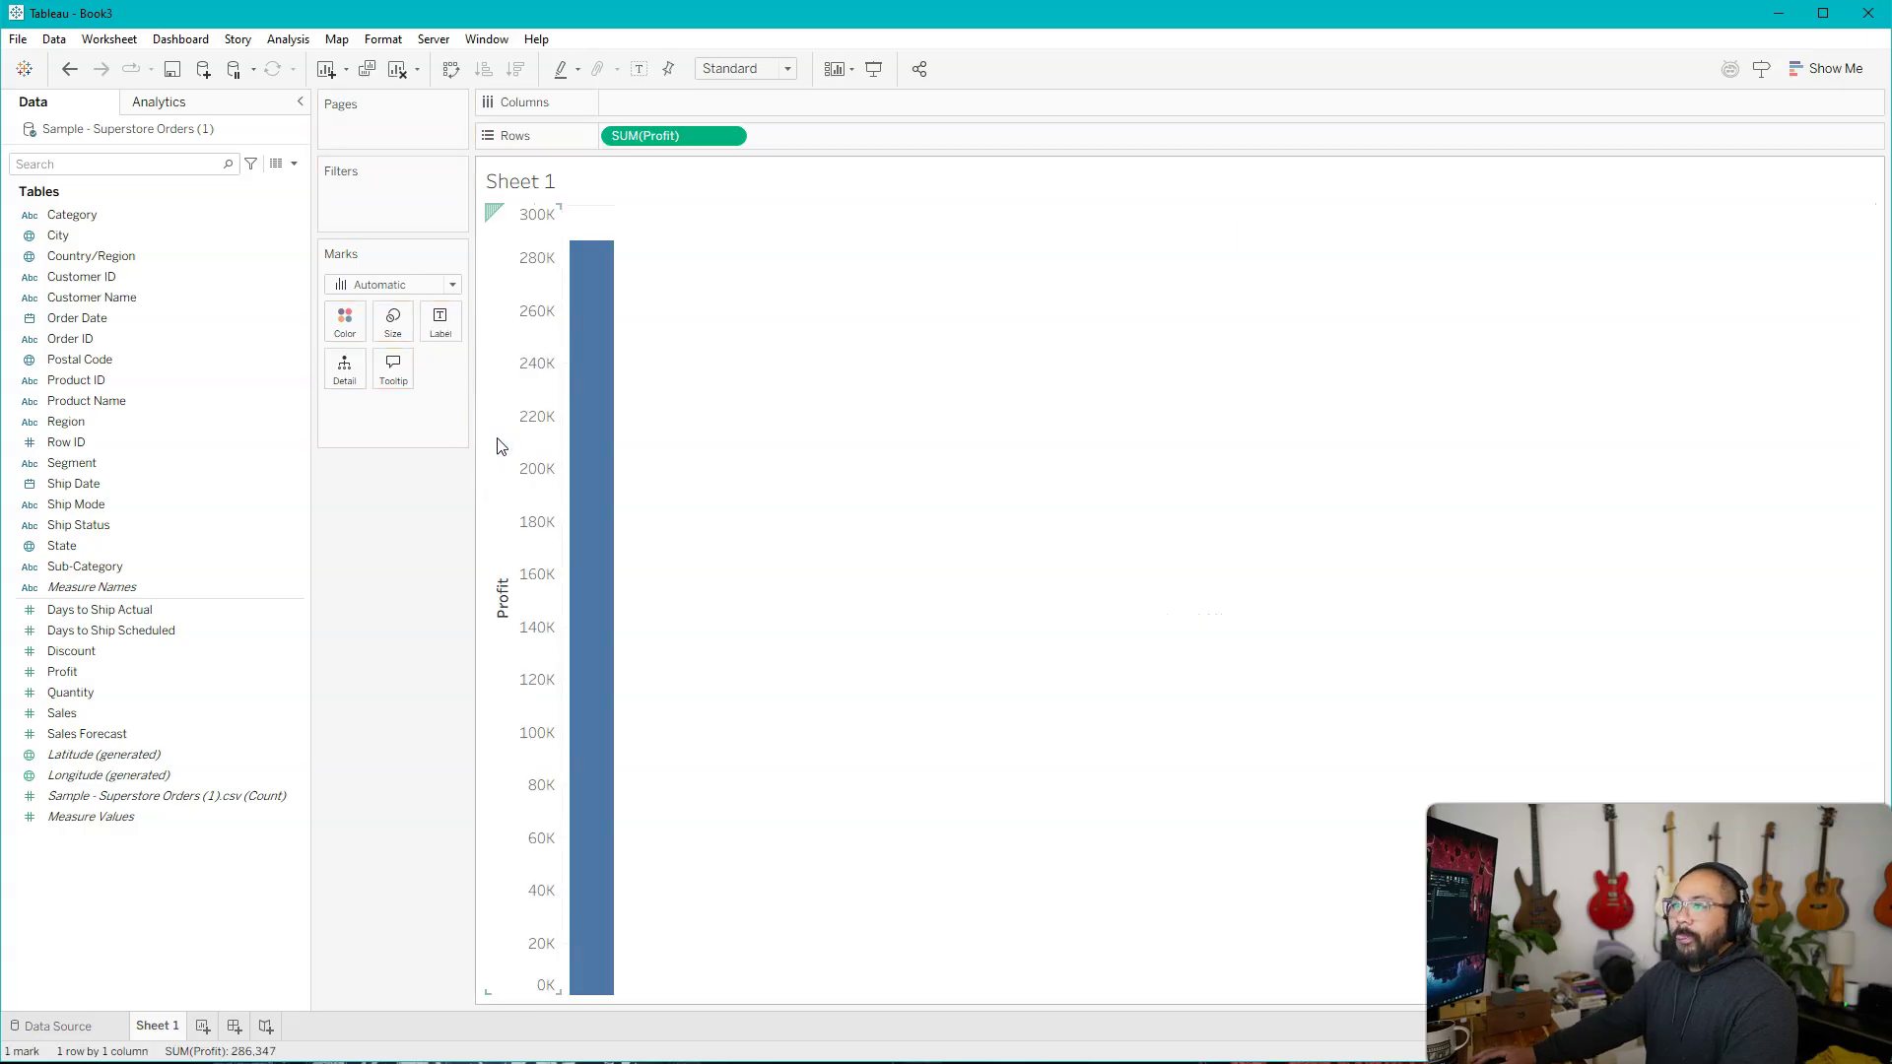
Add Order Date to Columns as the continuous QUARTER(Order Date) field
right_click(69, 320)
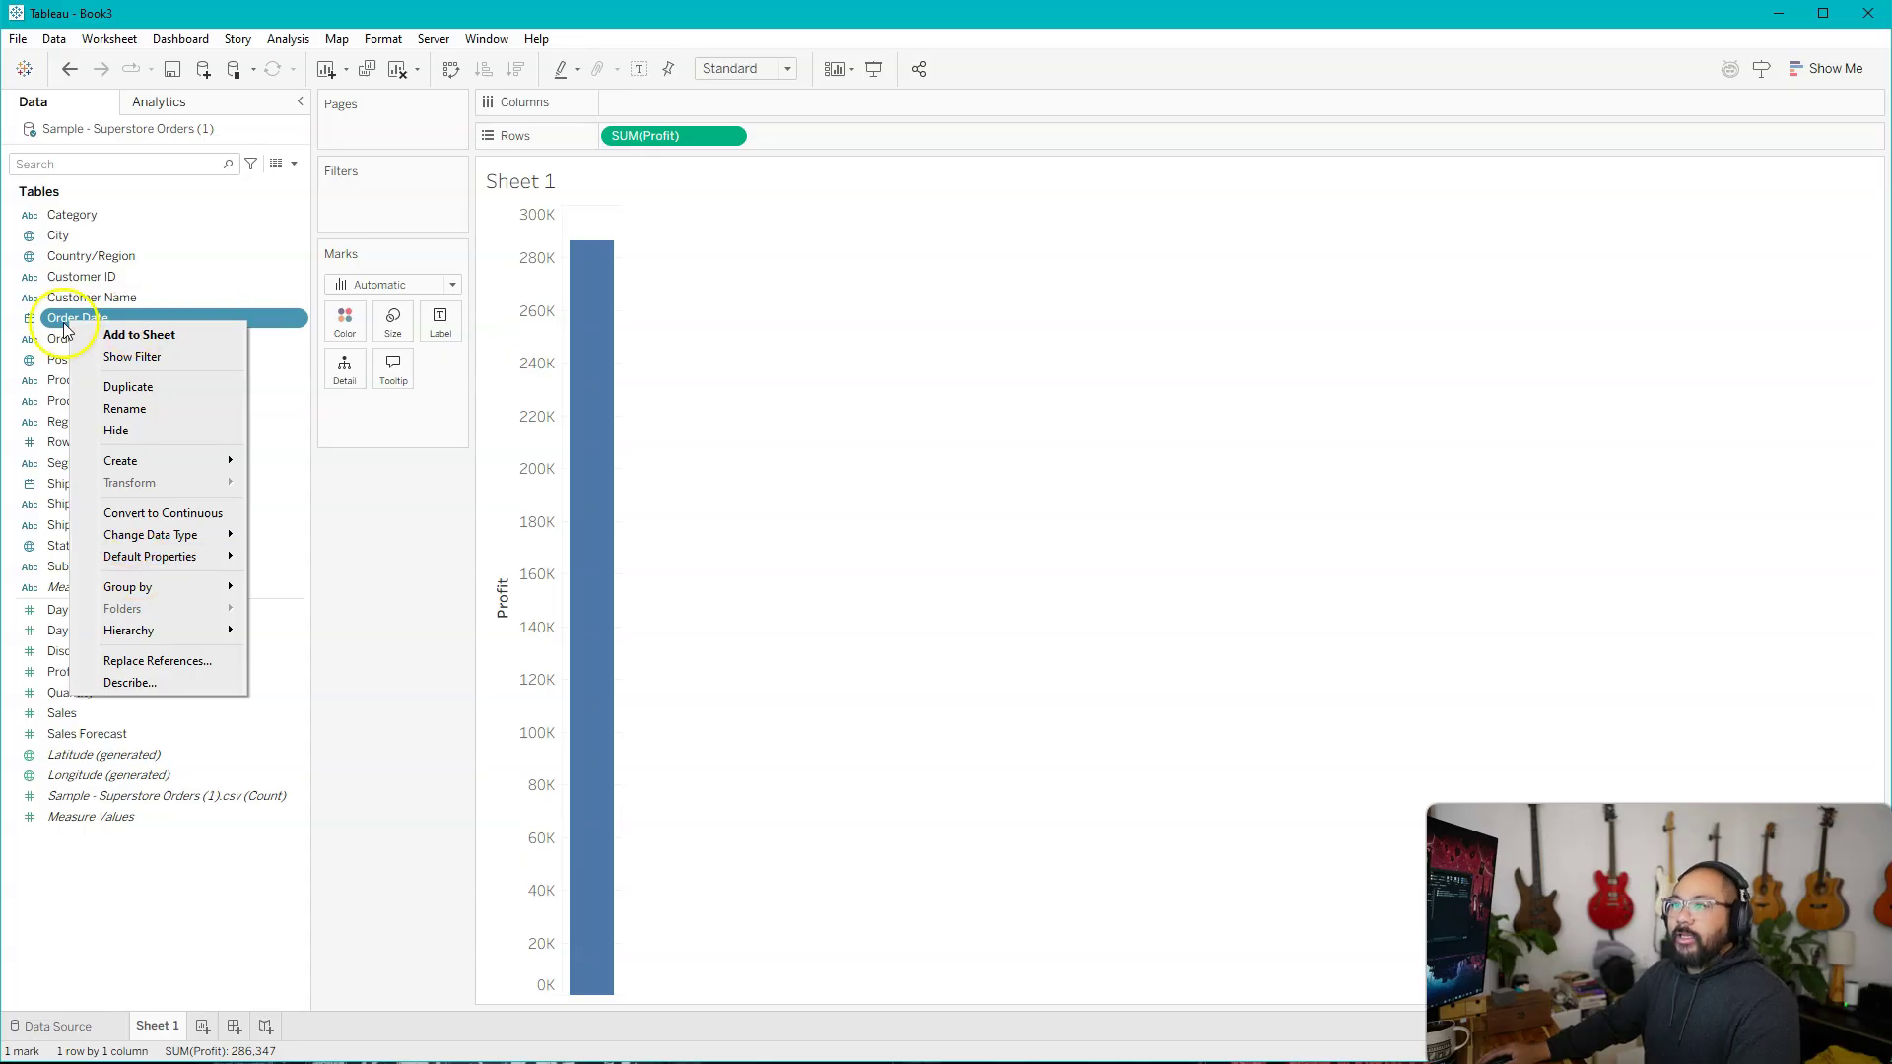
drag(49, 331, 633, 102)
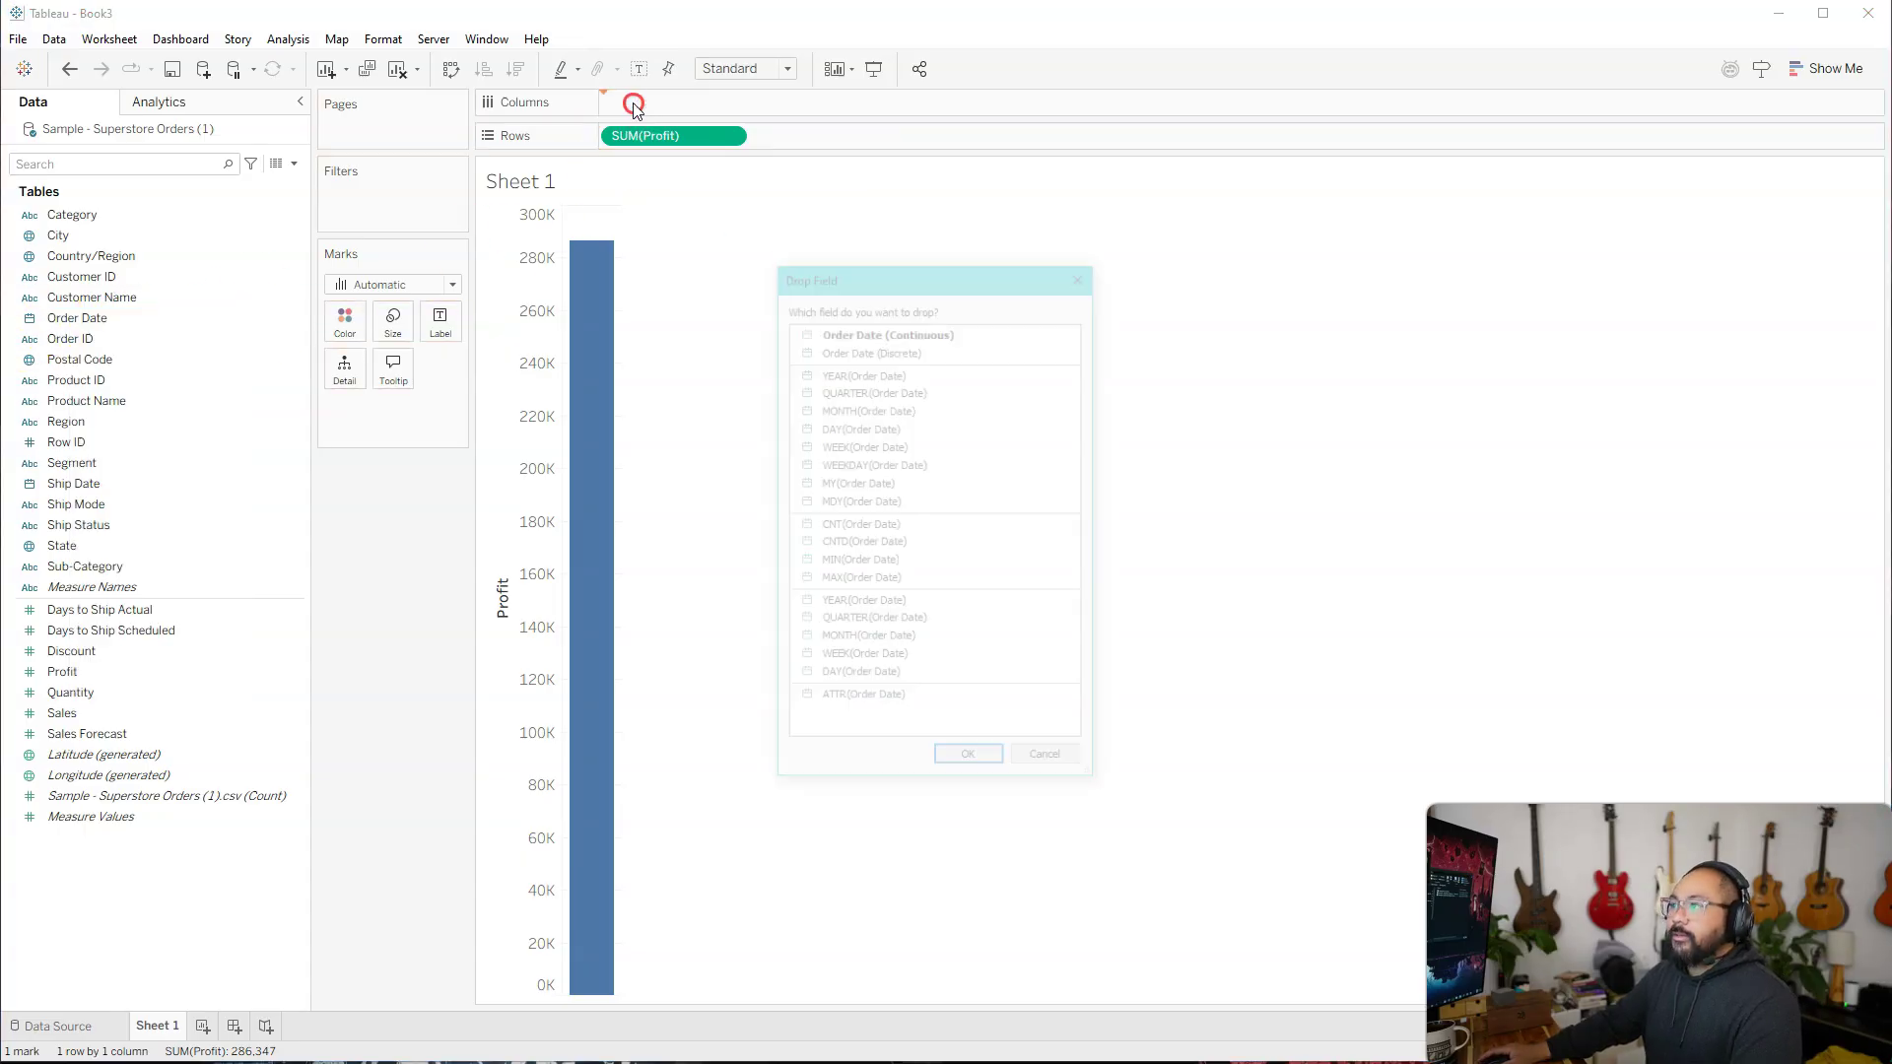
click(960, 621)
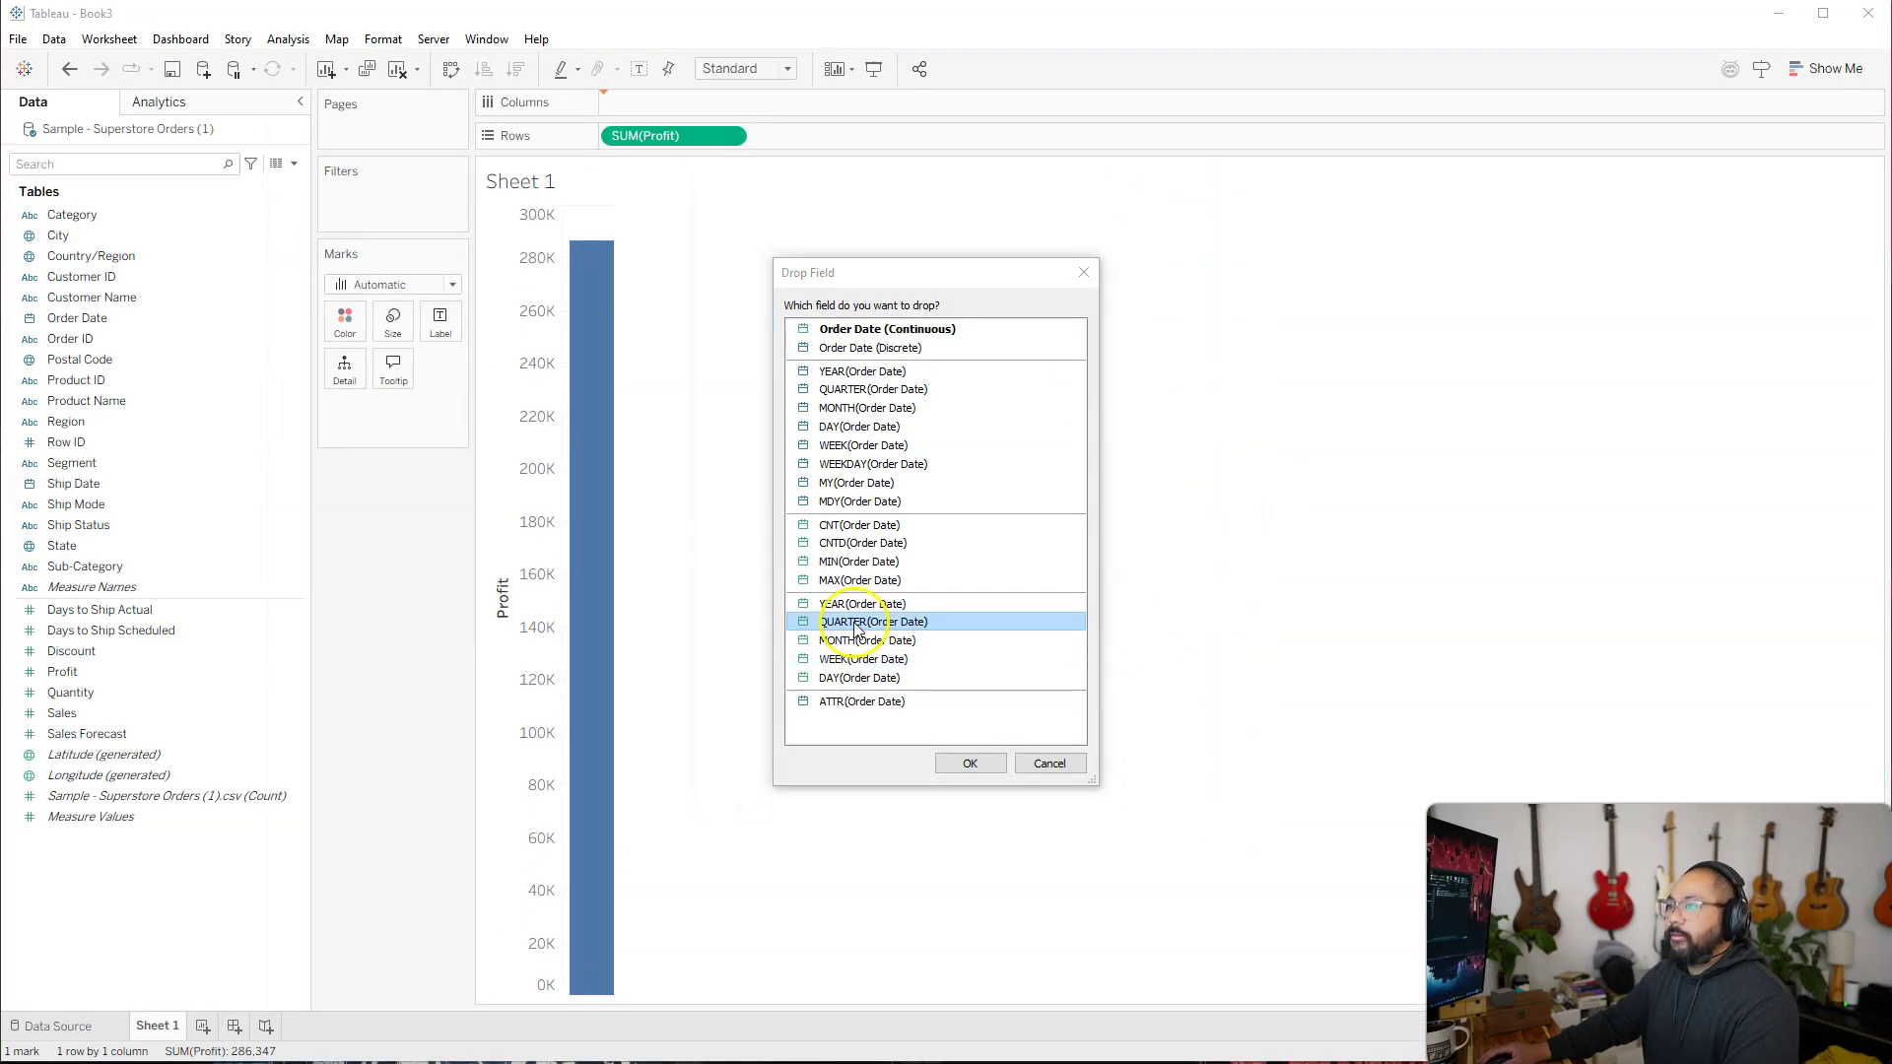
double_click(857, 623)
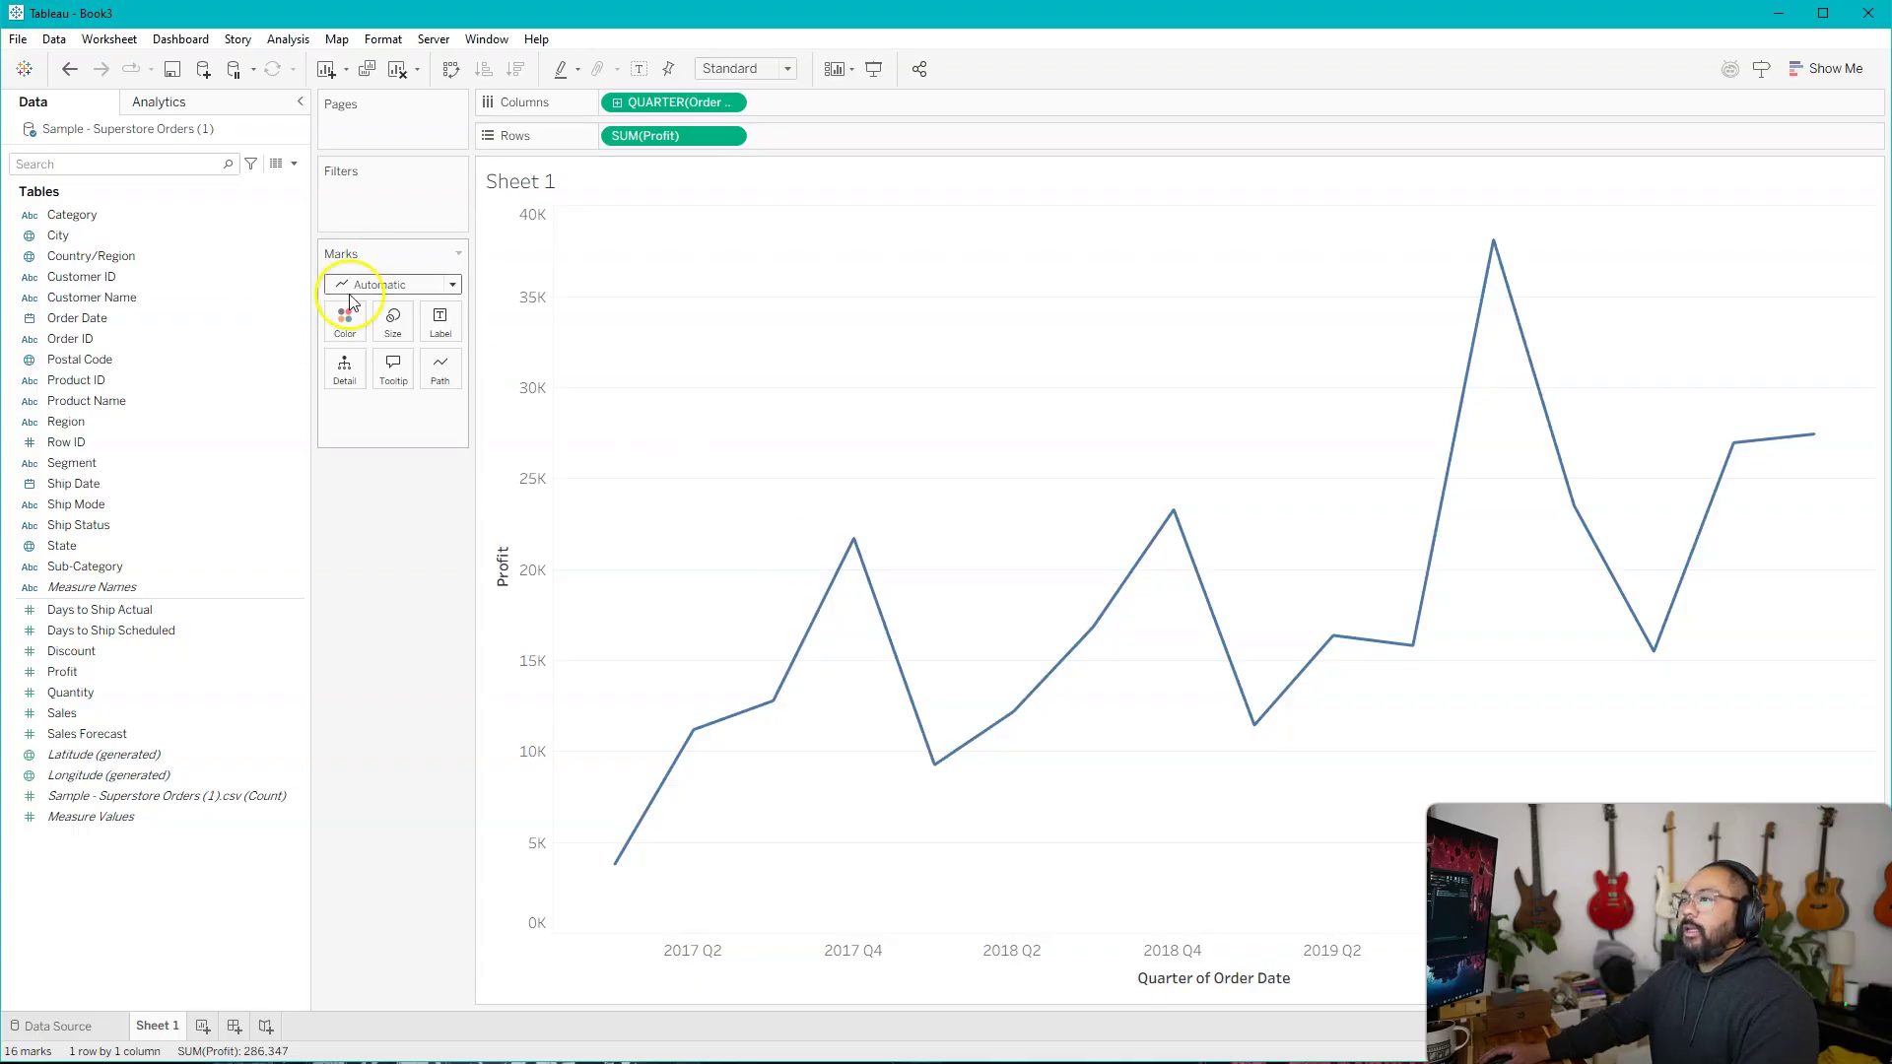
Change the chart's mark type to Bar and show the mark labels
click(451, 285)
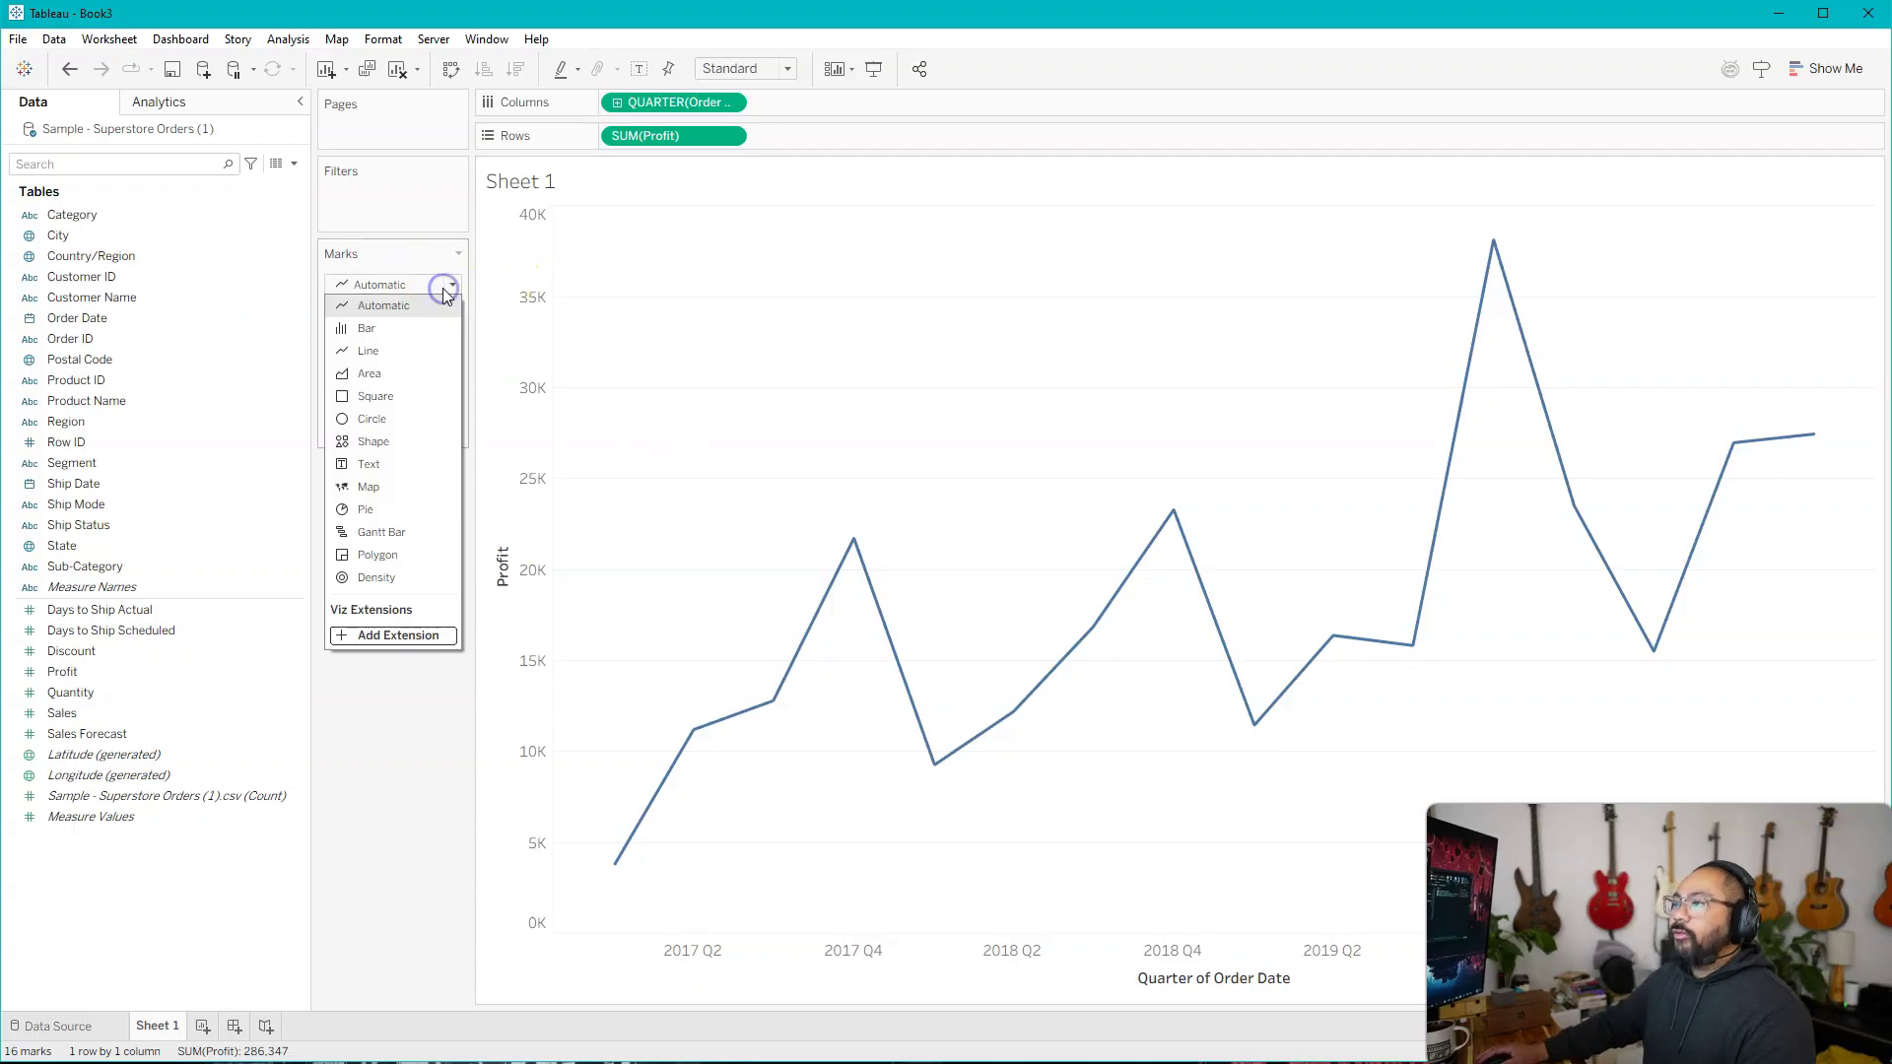
click(418, 335)
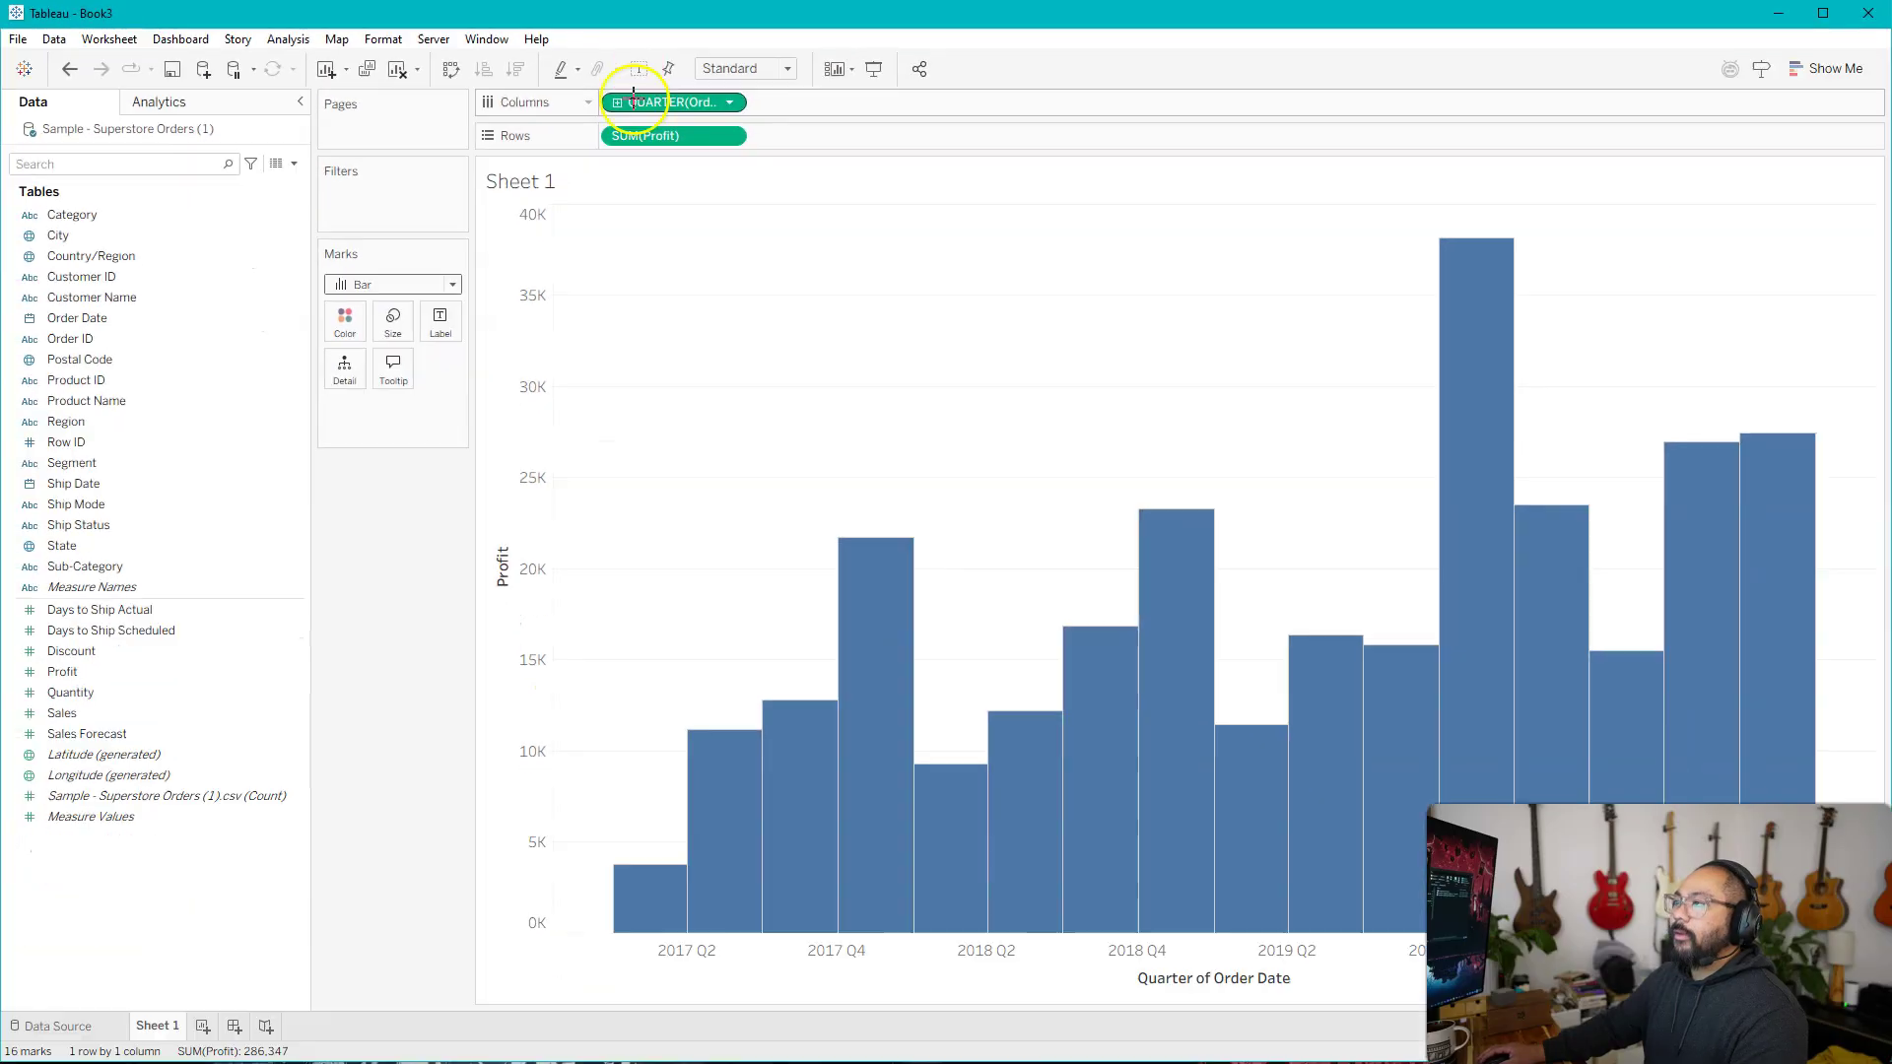
click(952, 138)
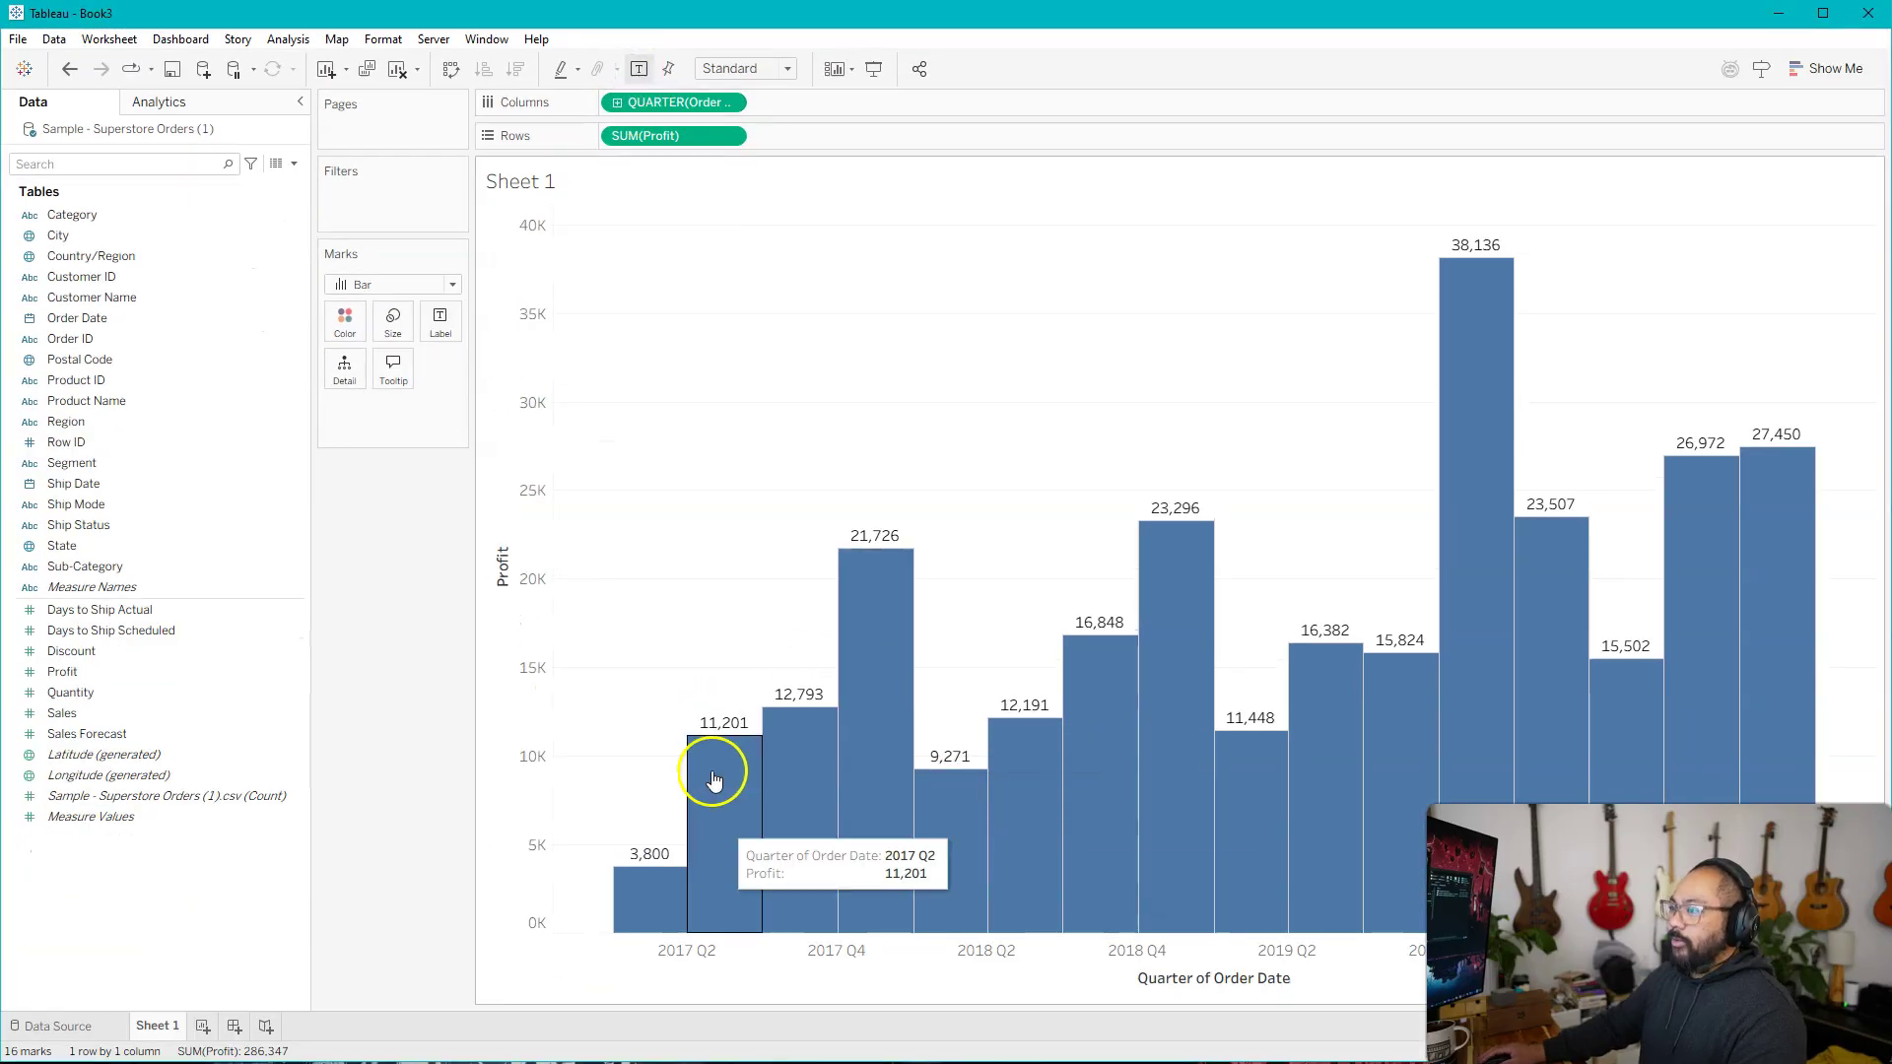
mouse_move(1322, 756)
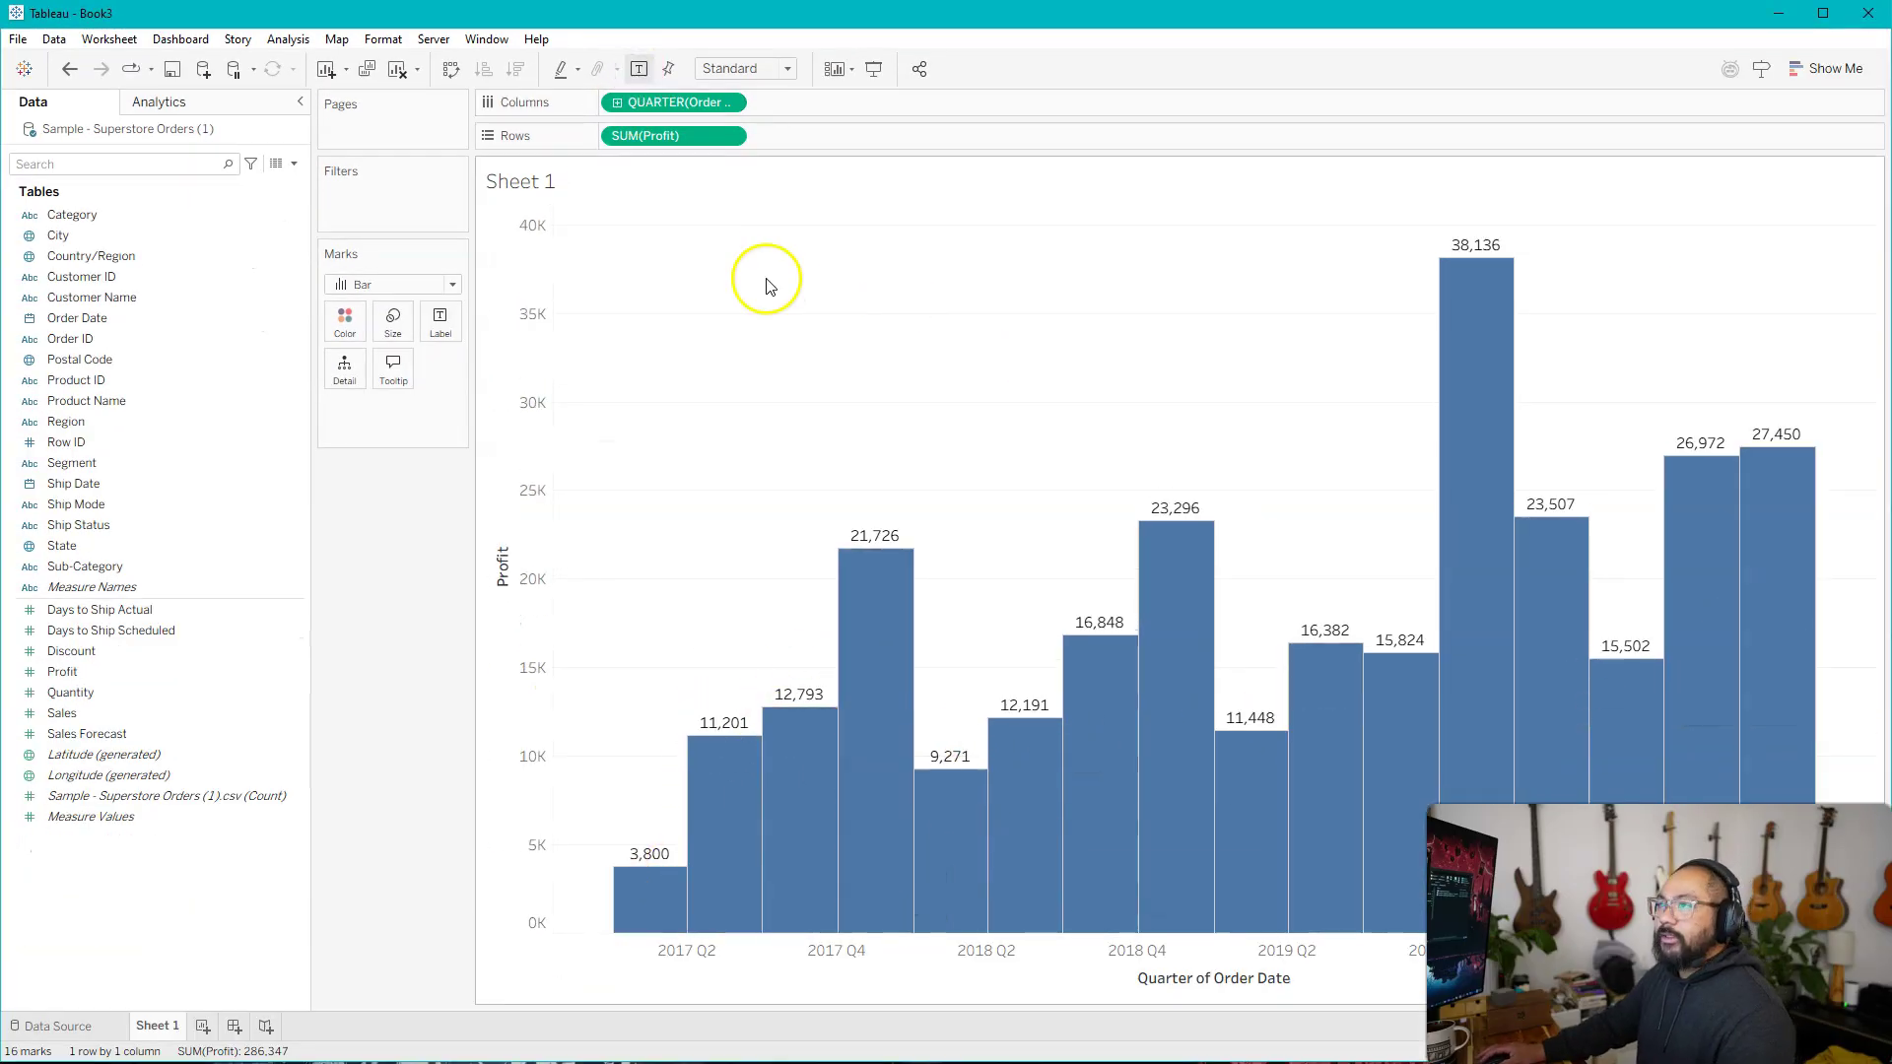
drag(217, 304, 715, 151)
key(alt+Tab)
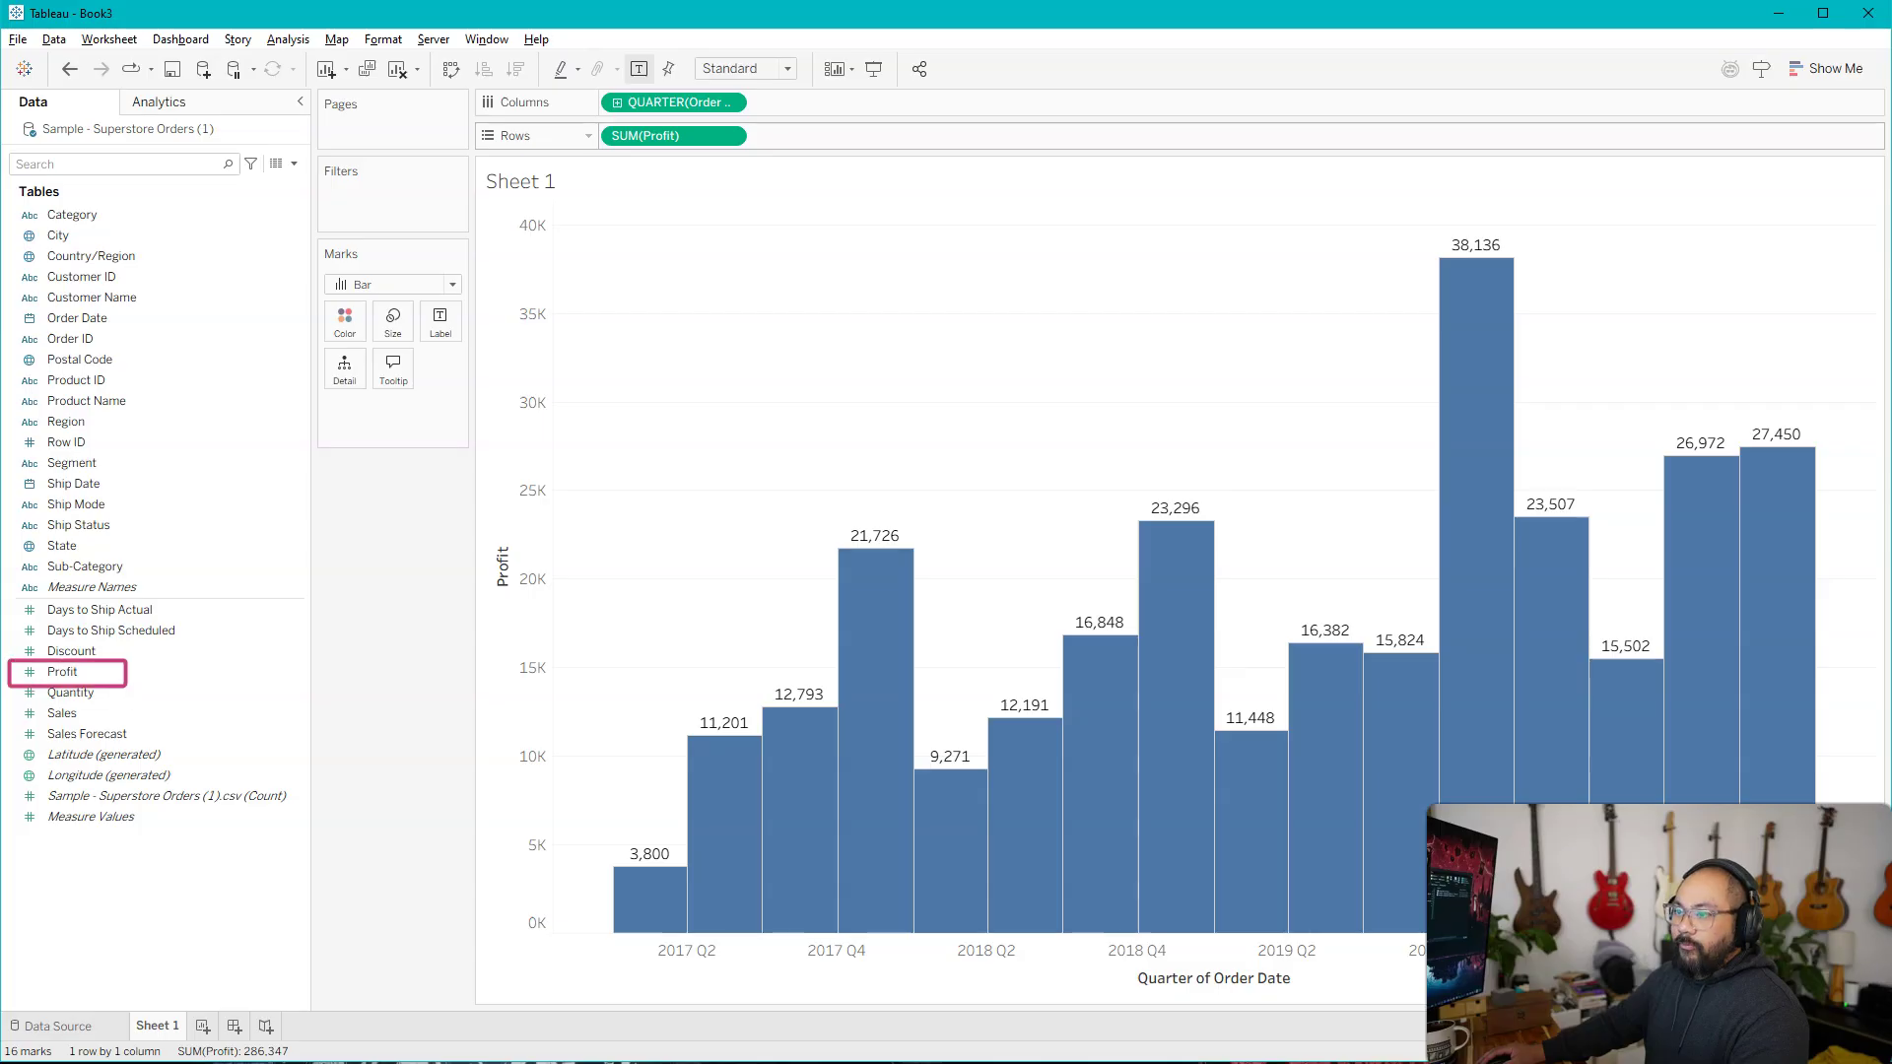
Add a second Profit measure to Rows and apply the Difference quick table calculation to it
drag(63, 671, 818, 139)
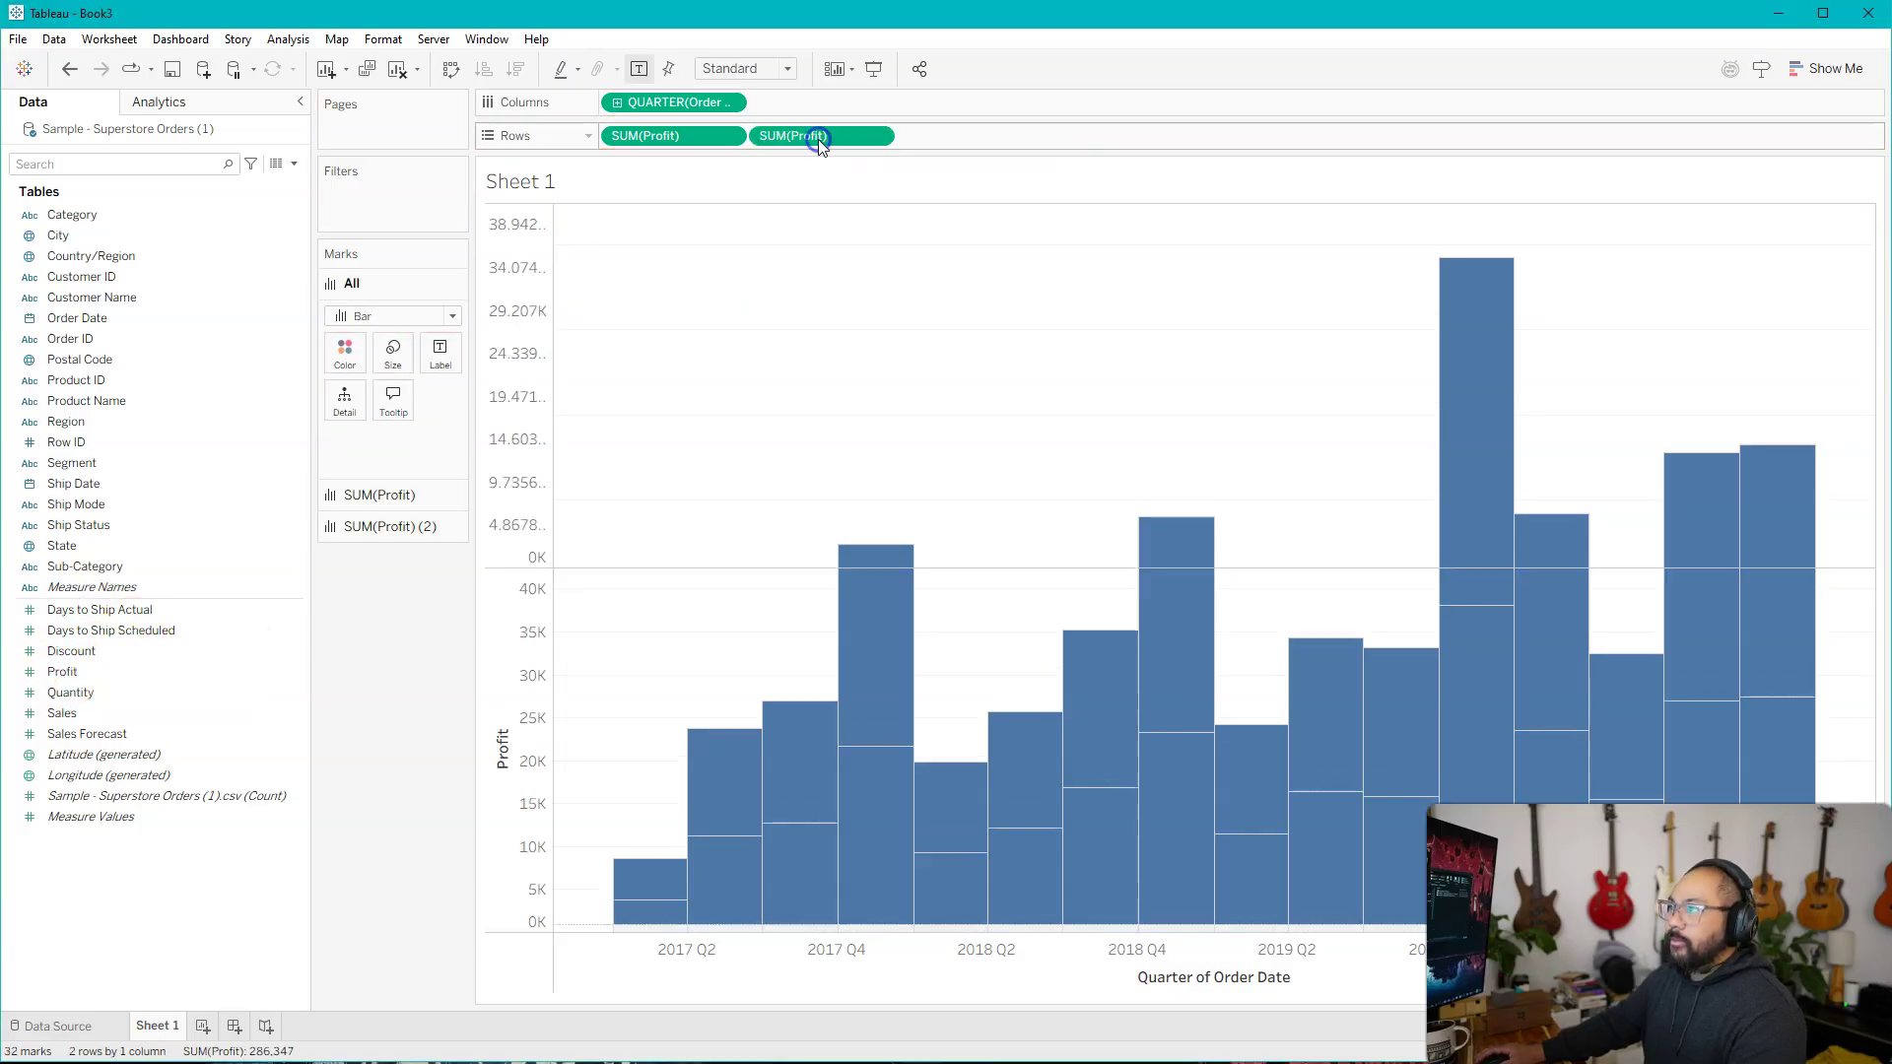
right_click(808, 136)
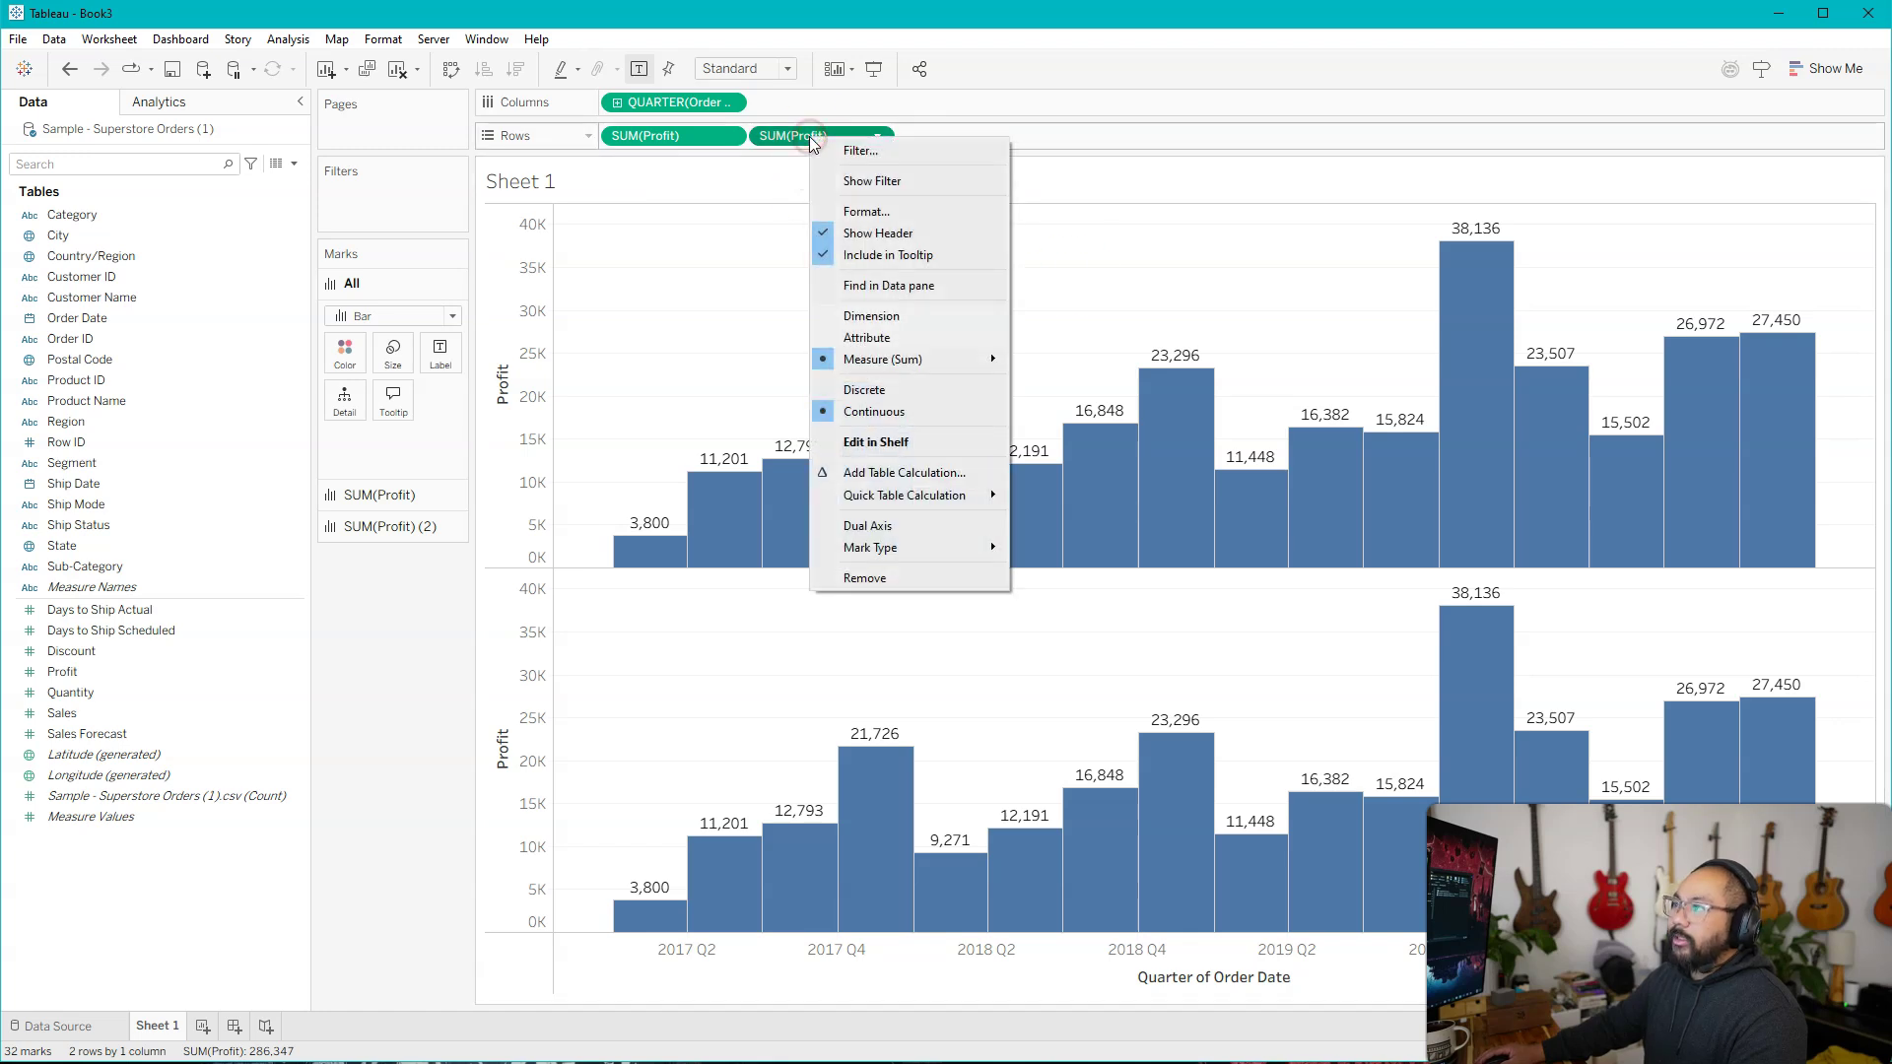
mouse_move(952, 497)
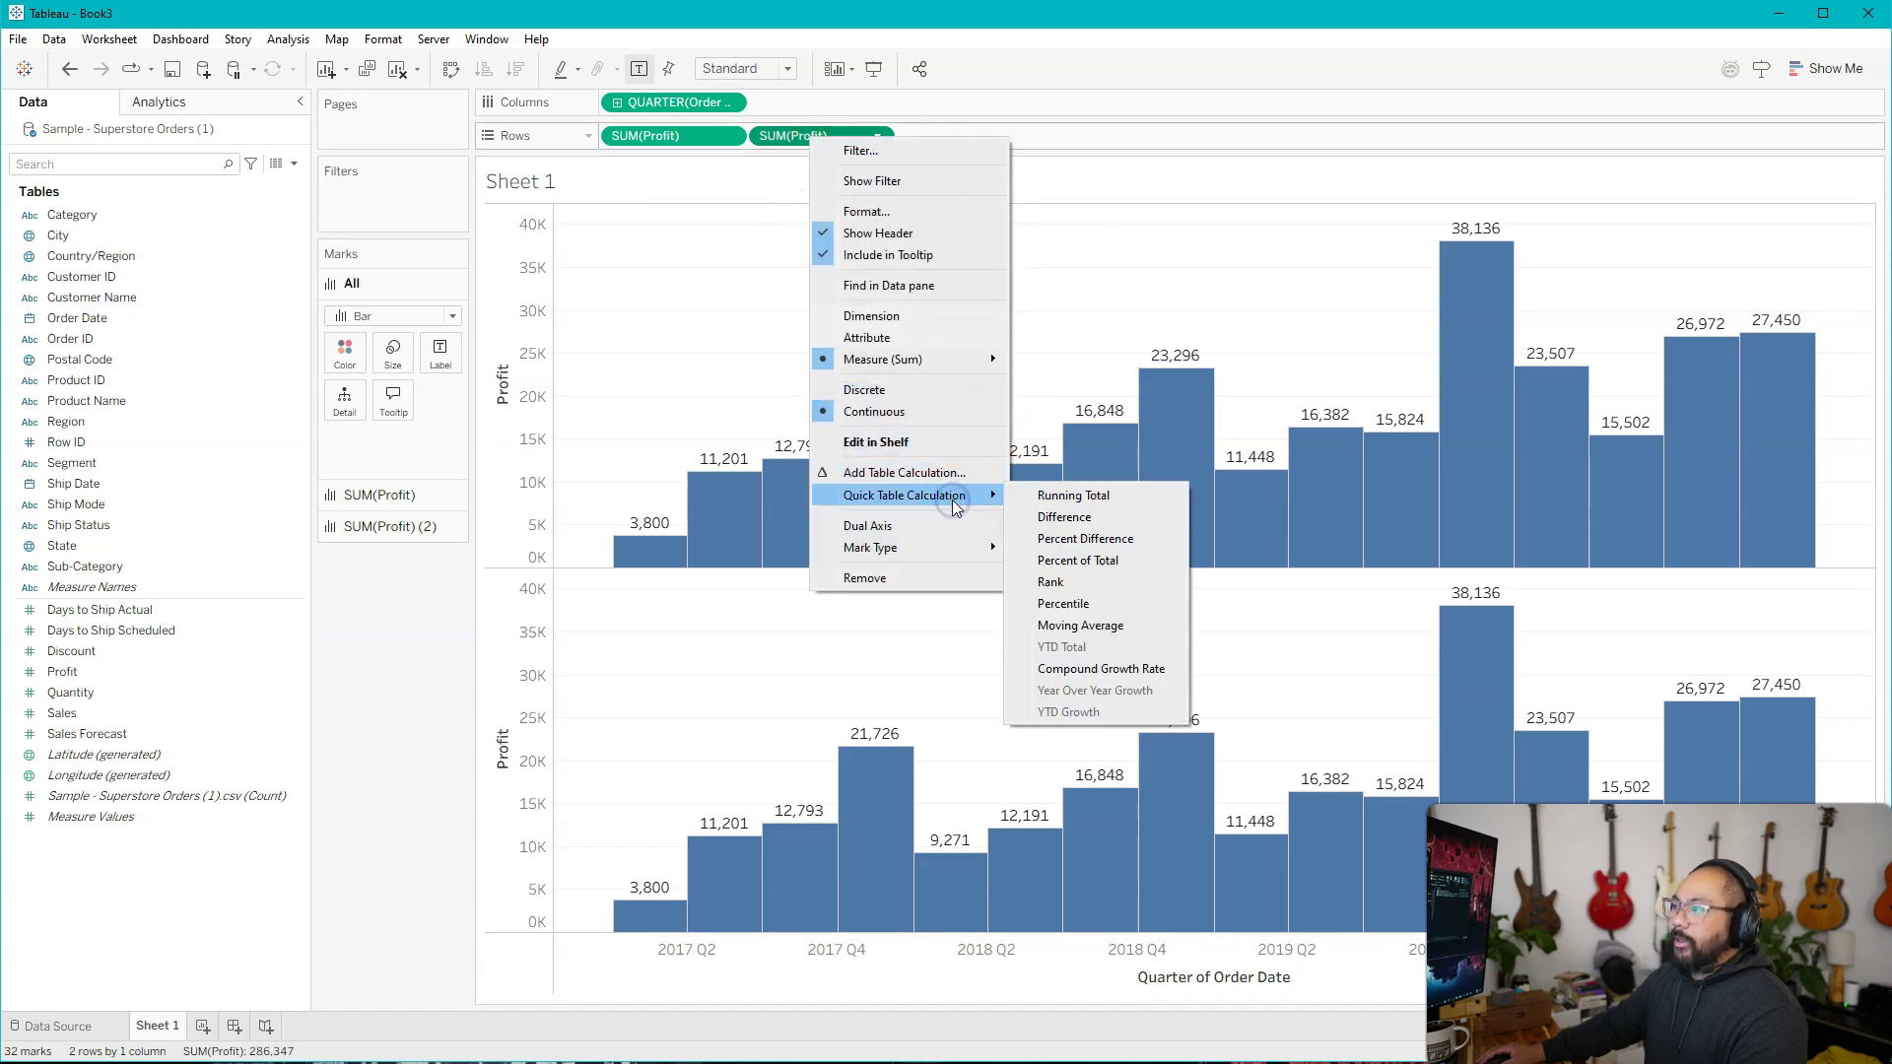
click(1126, 514)
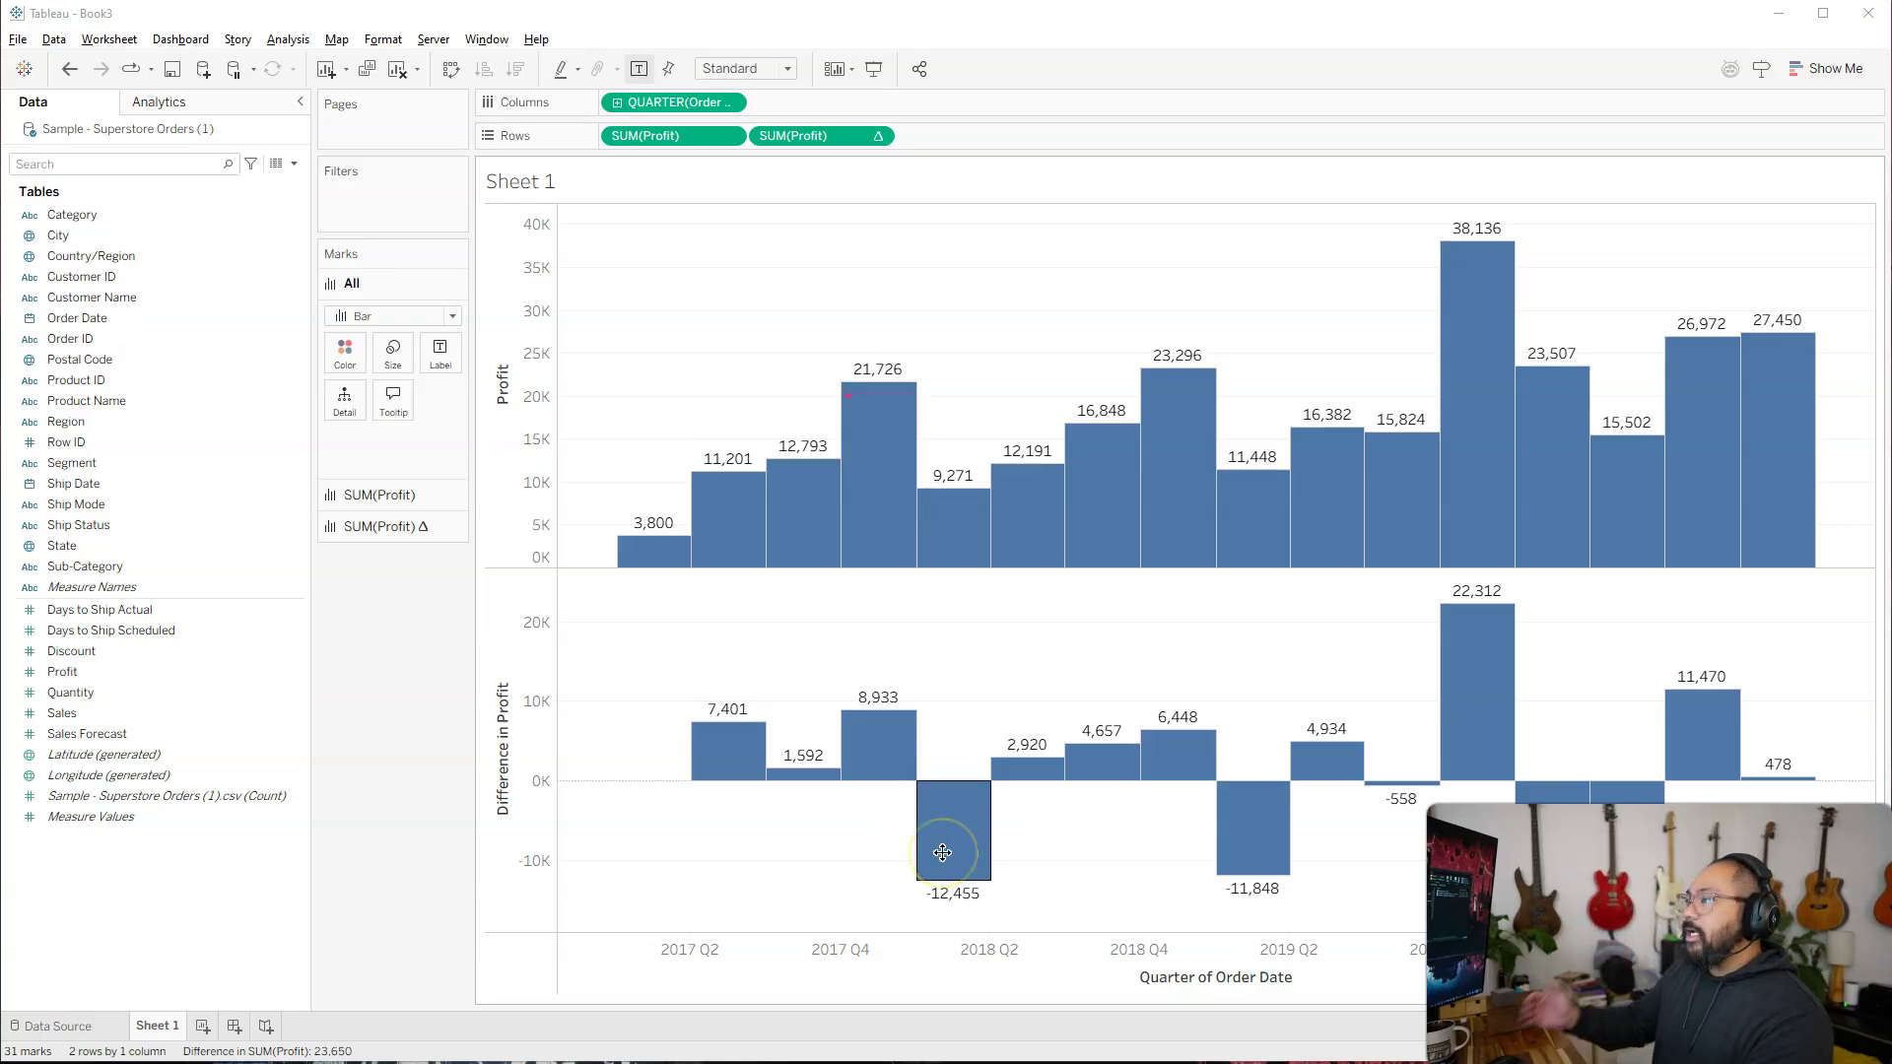
Review the Compute Using and Relative to options of the Profit difference calculation, keeping it relative to Previous
mouse_move(921, 536)
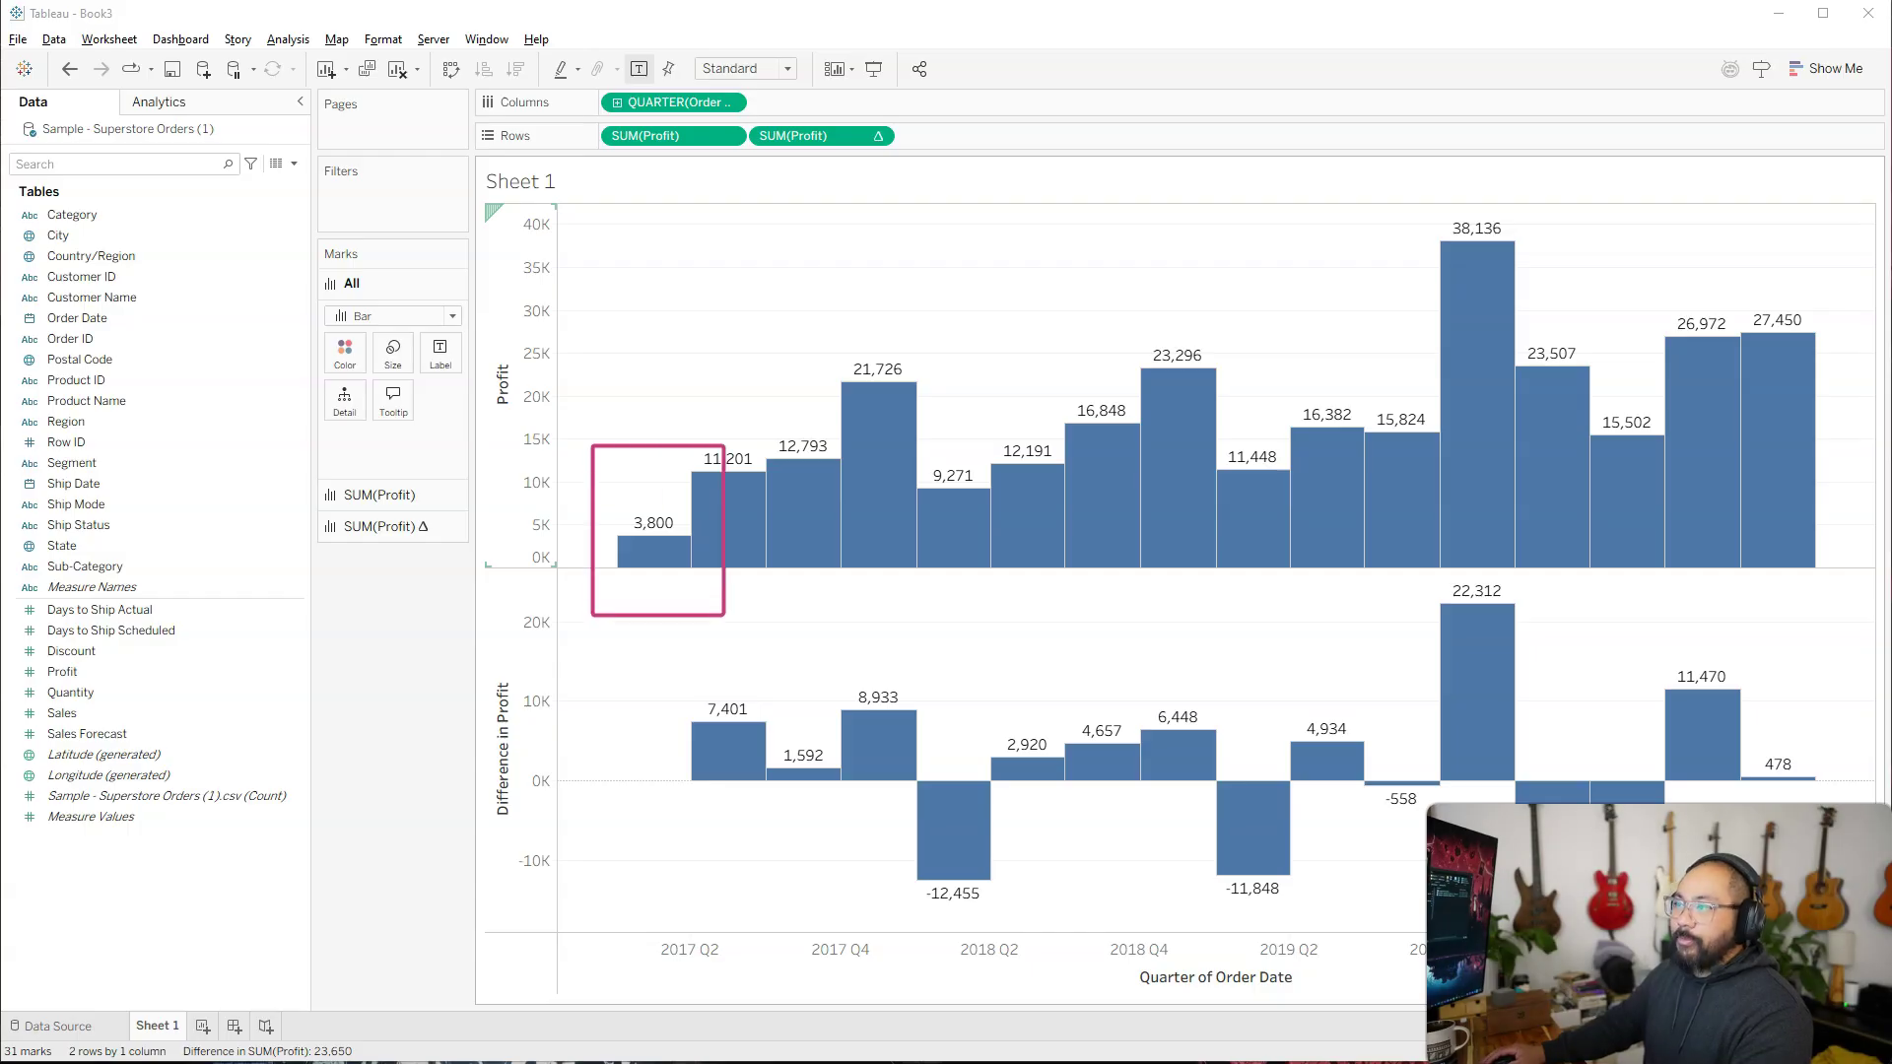
right_click(834, 138)
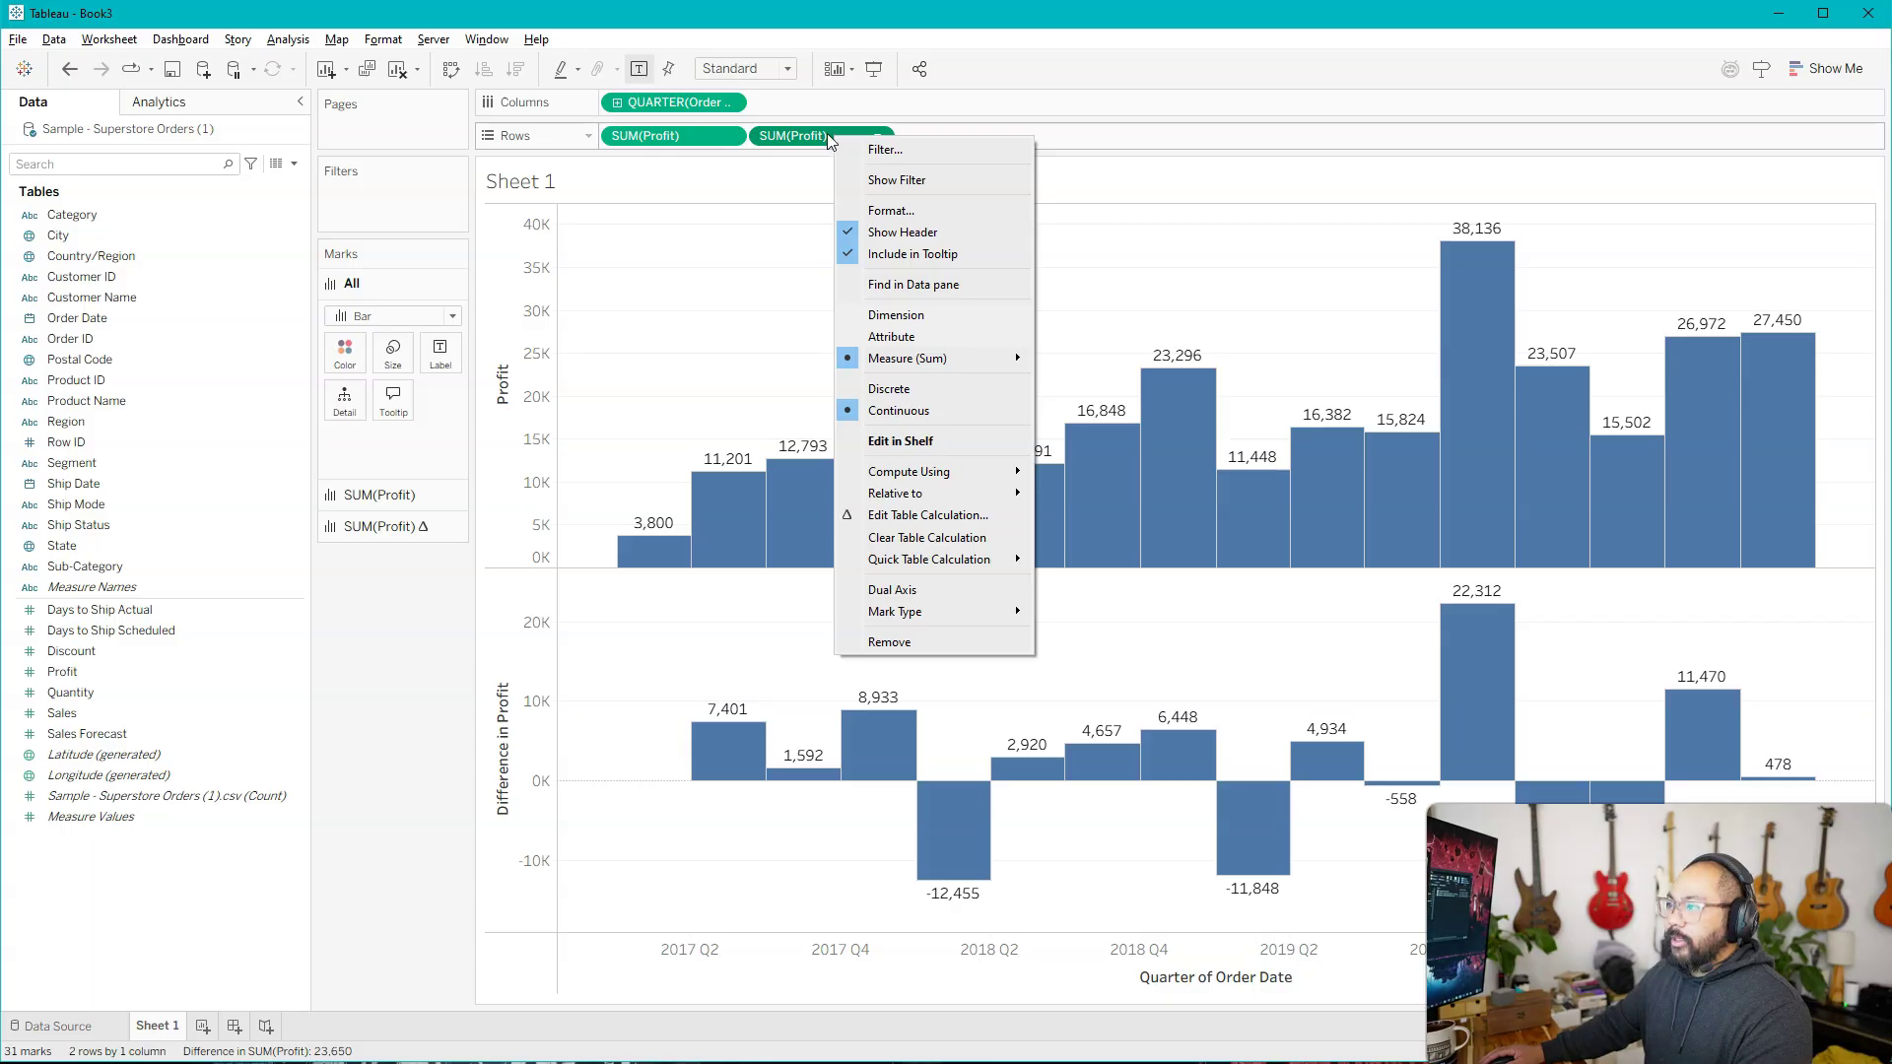
click(971, 473)
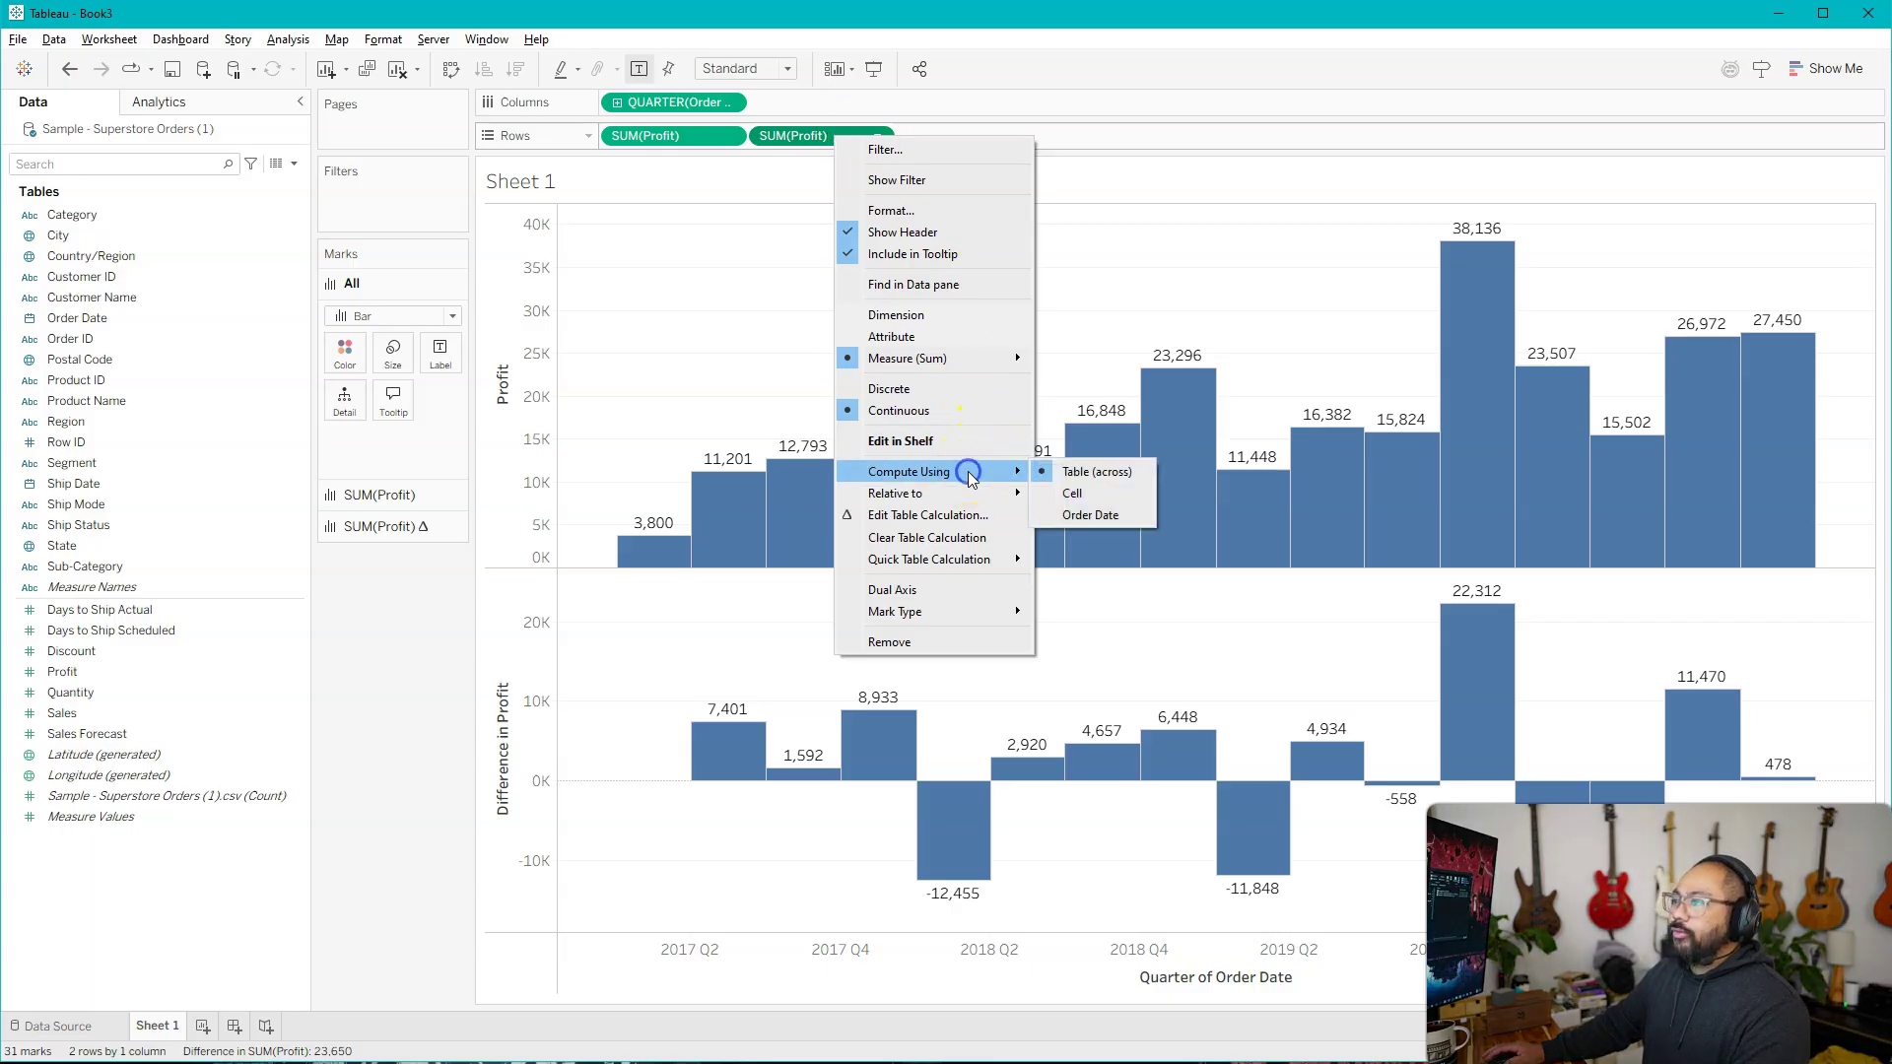
click(968, 495)
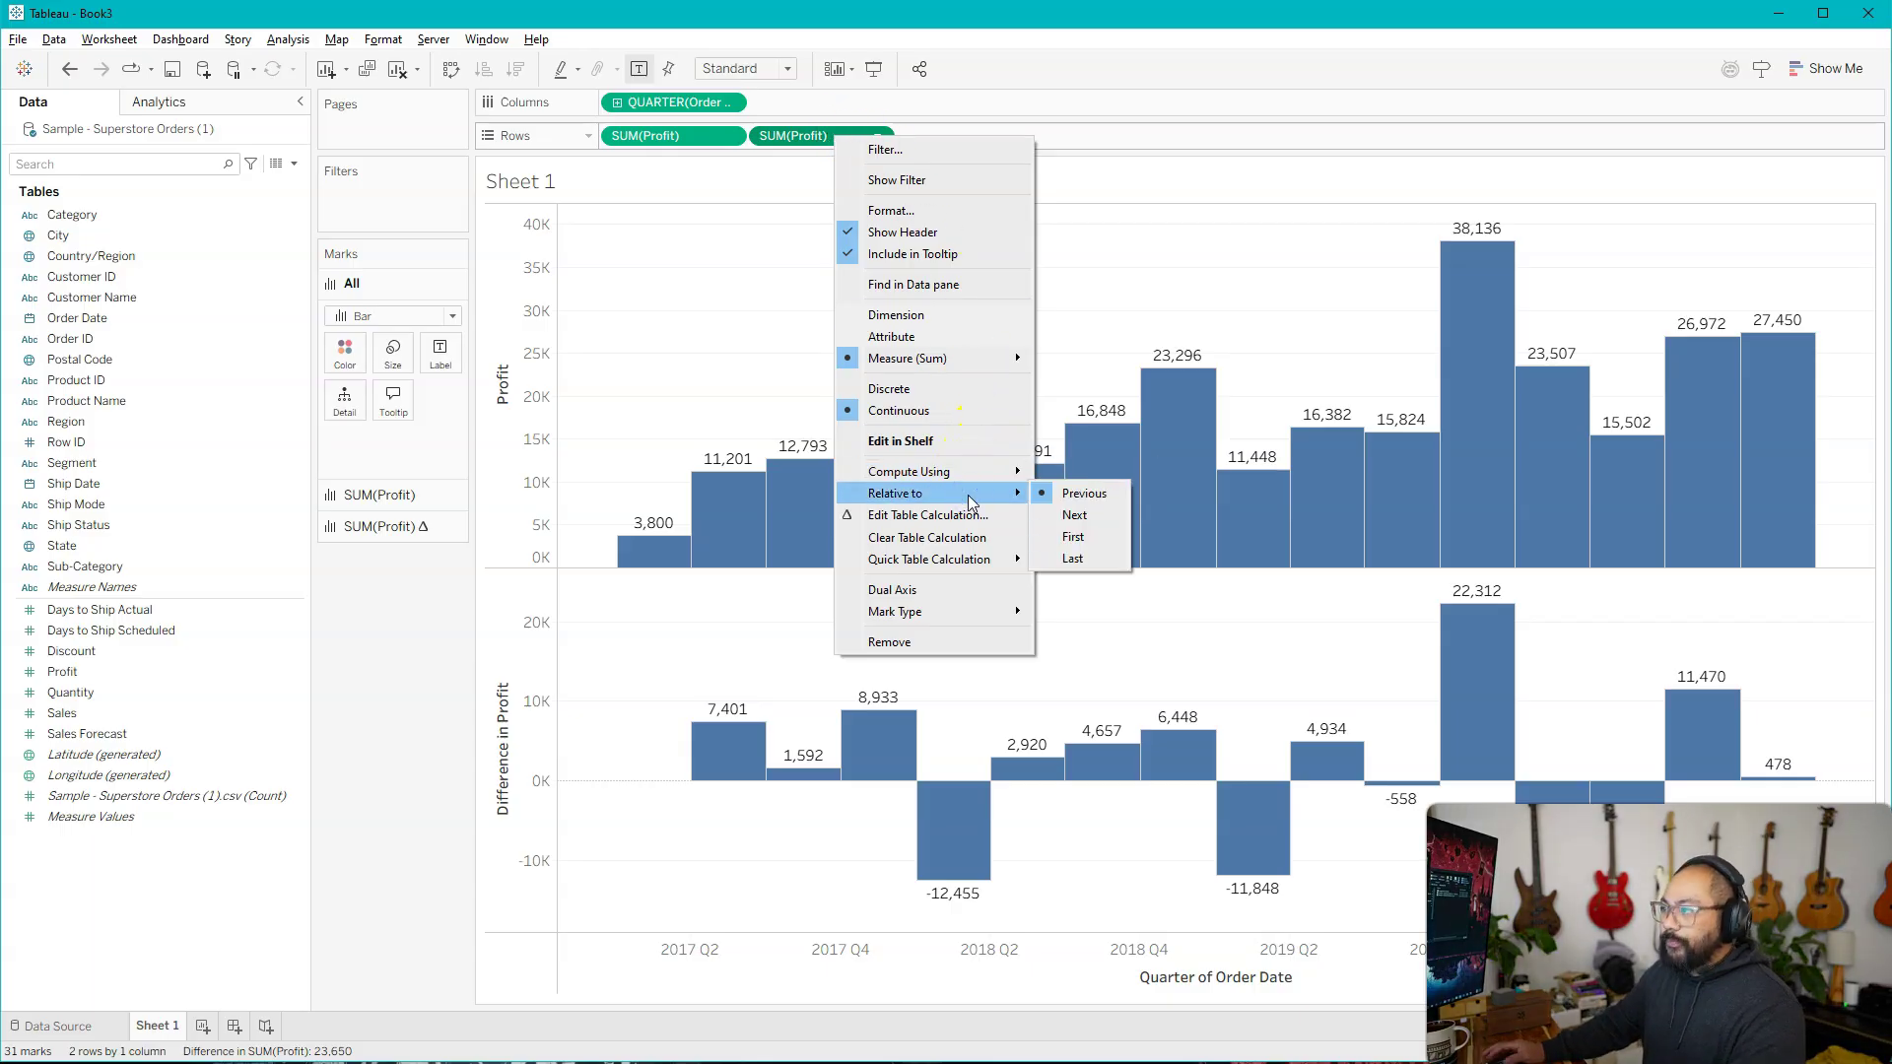
click(1064, 495)
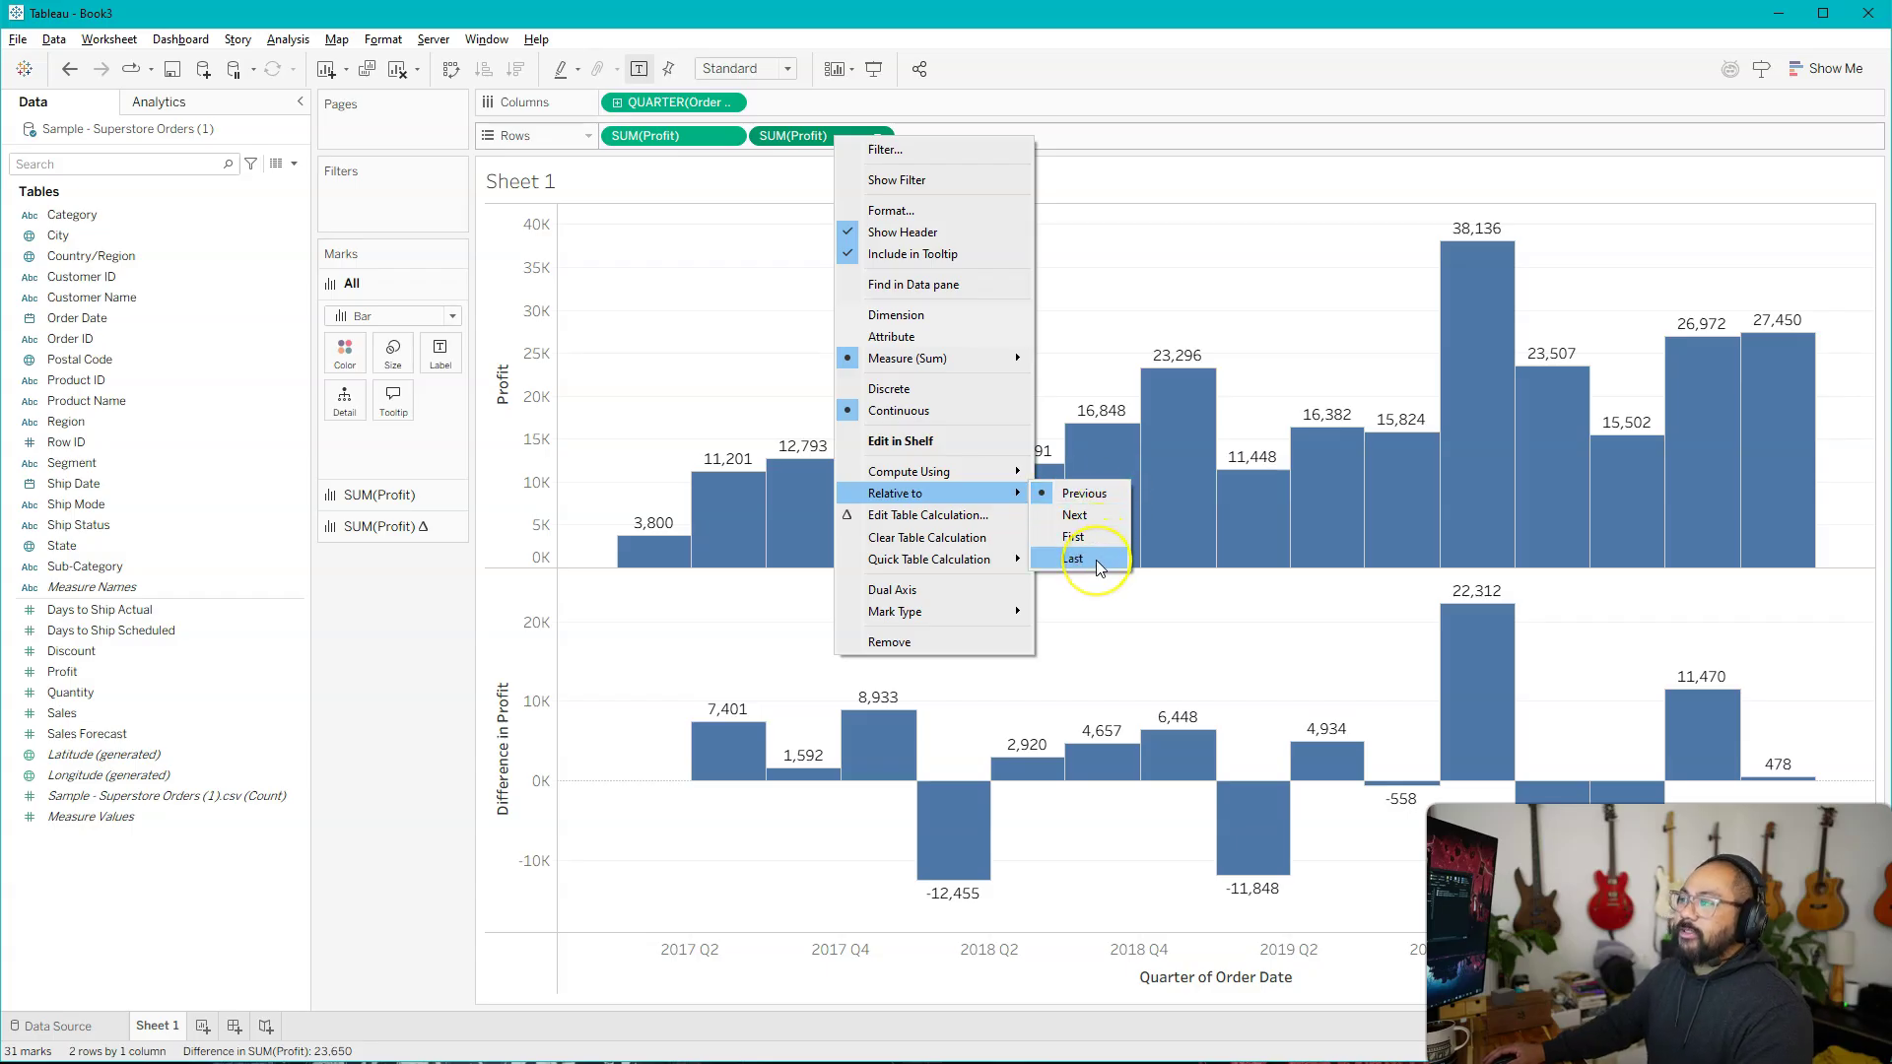
click(710, 288)
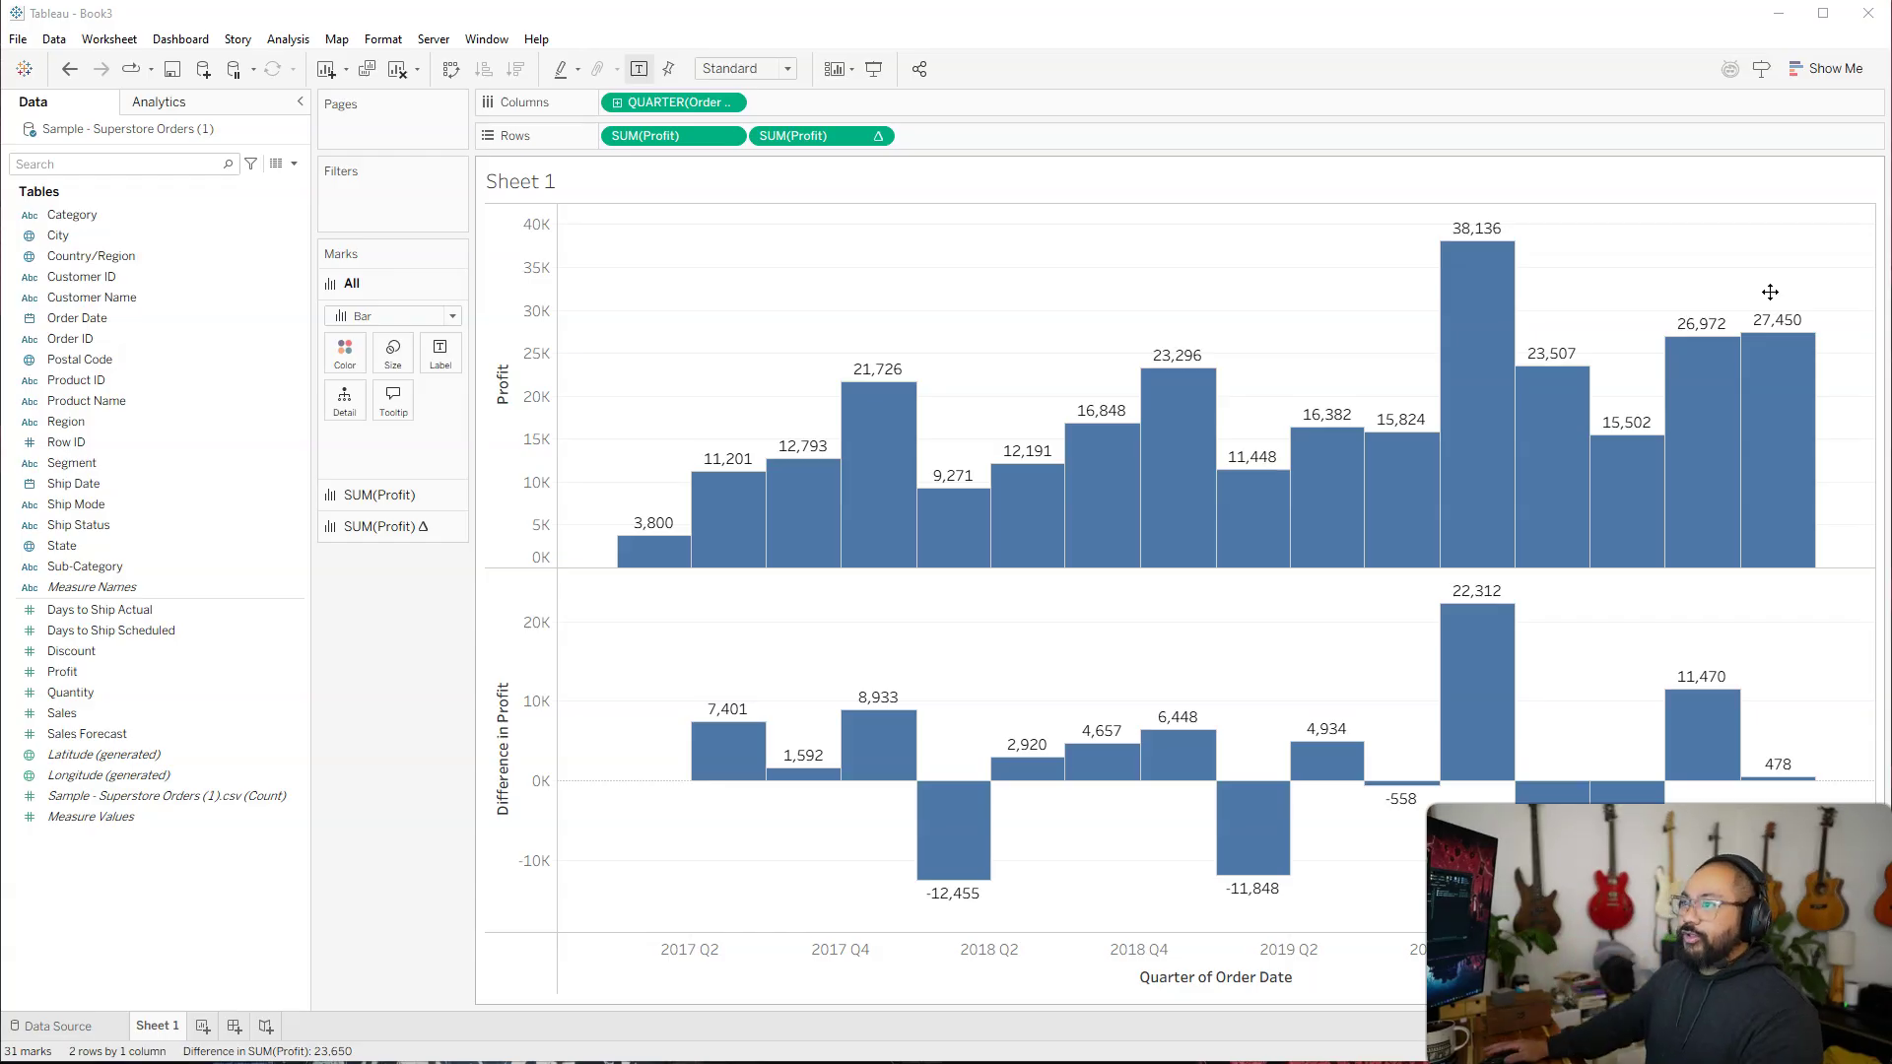
Add Category to Columns in front of the Order Date quarter to split both Profit charts by category
click(98, 215)
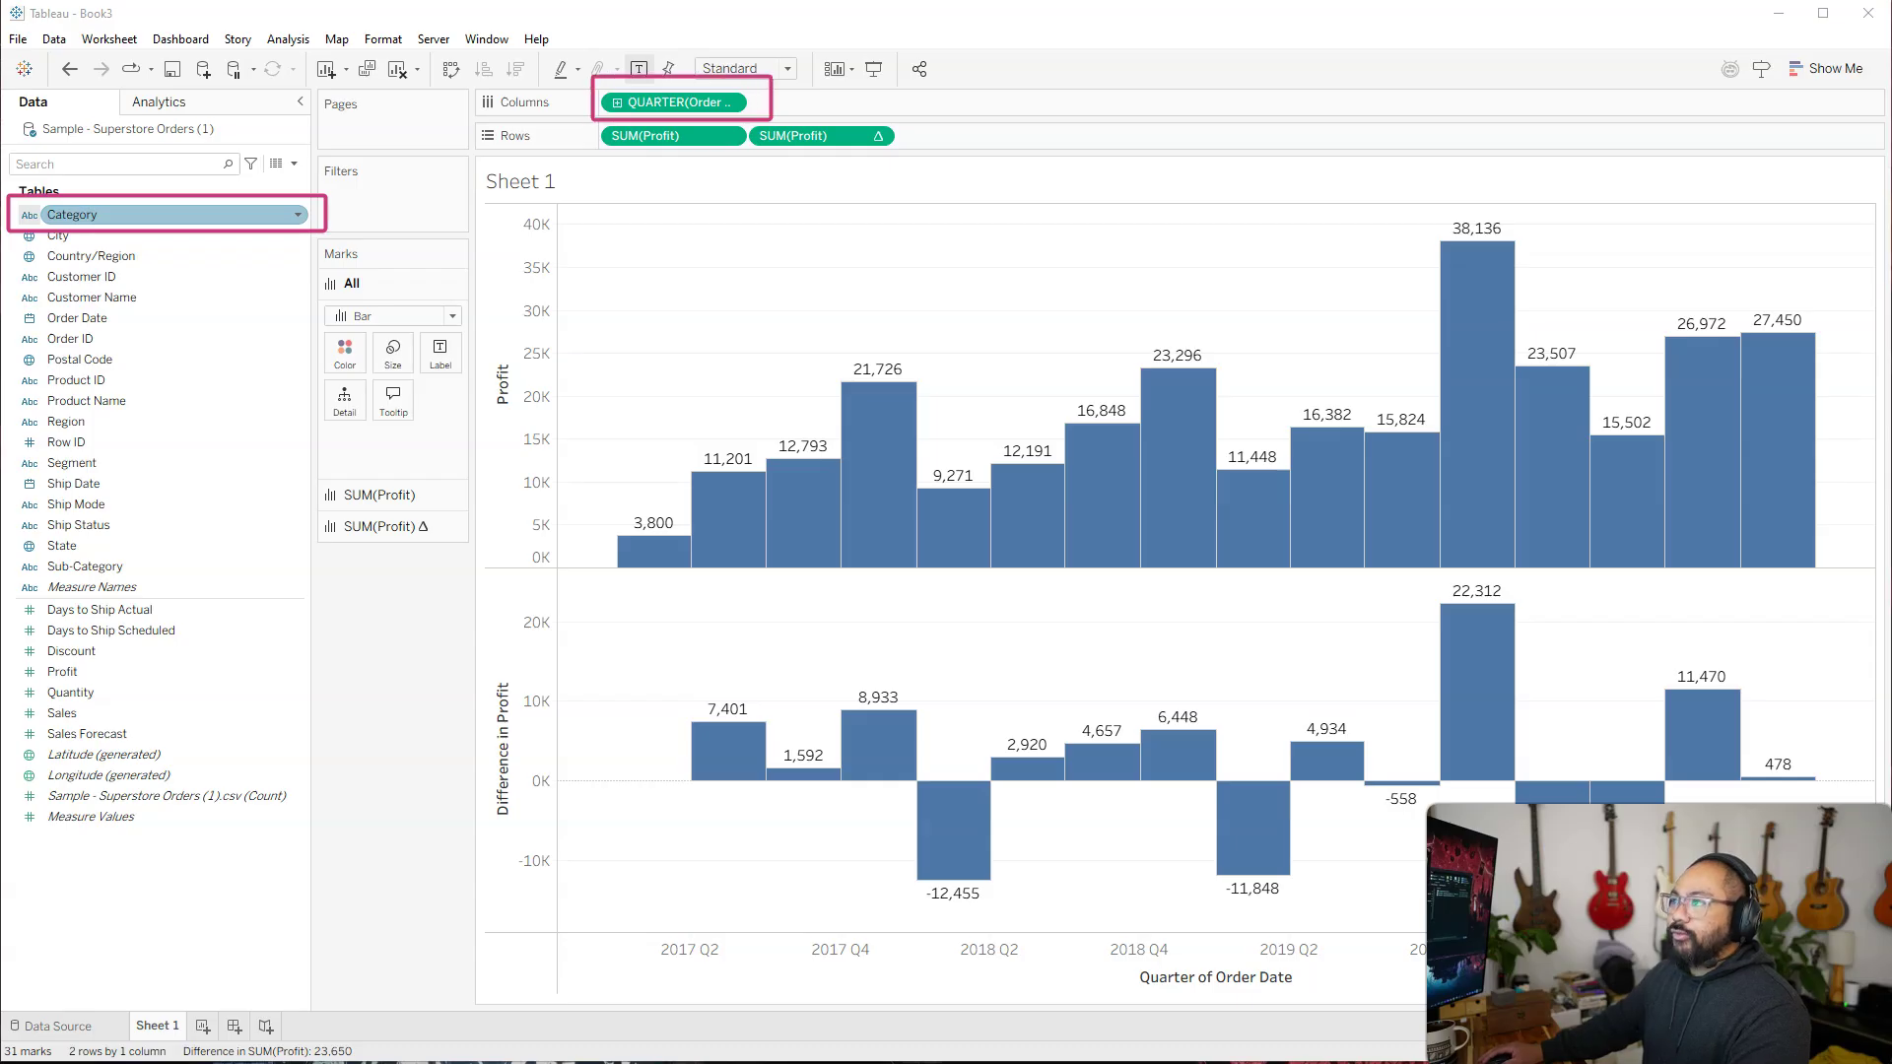
drag(63, 217, 611, 102)
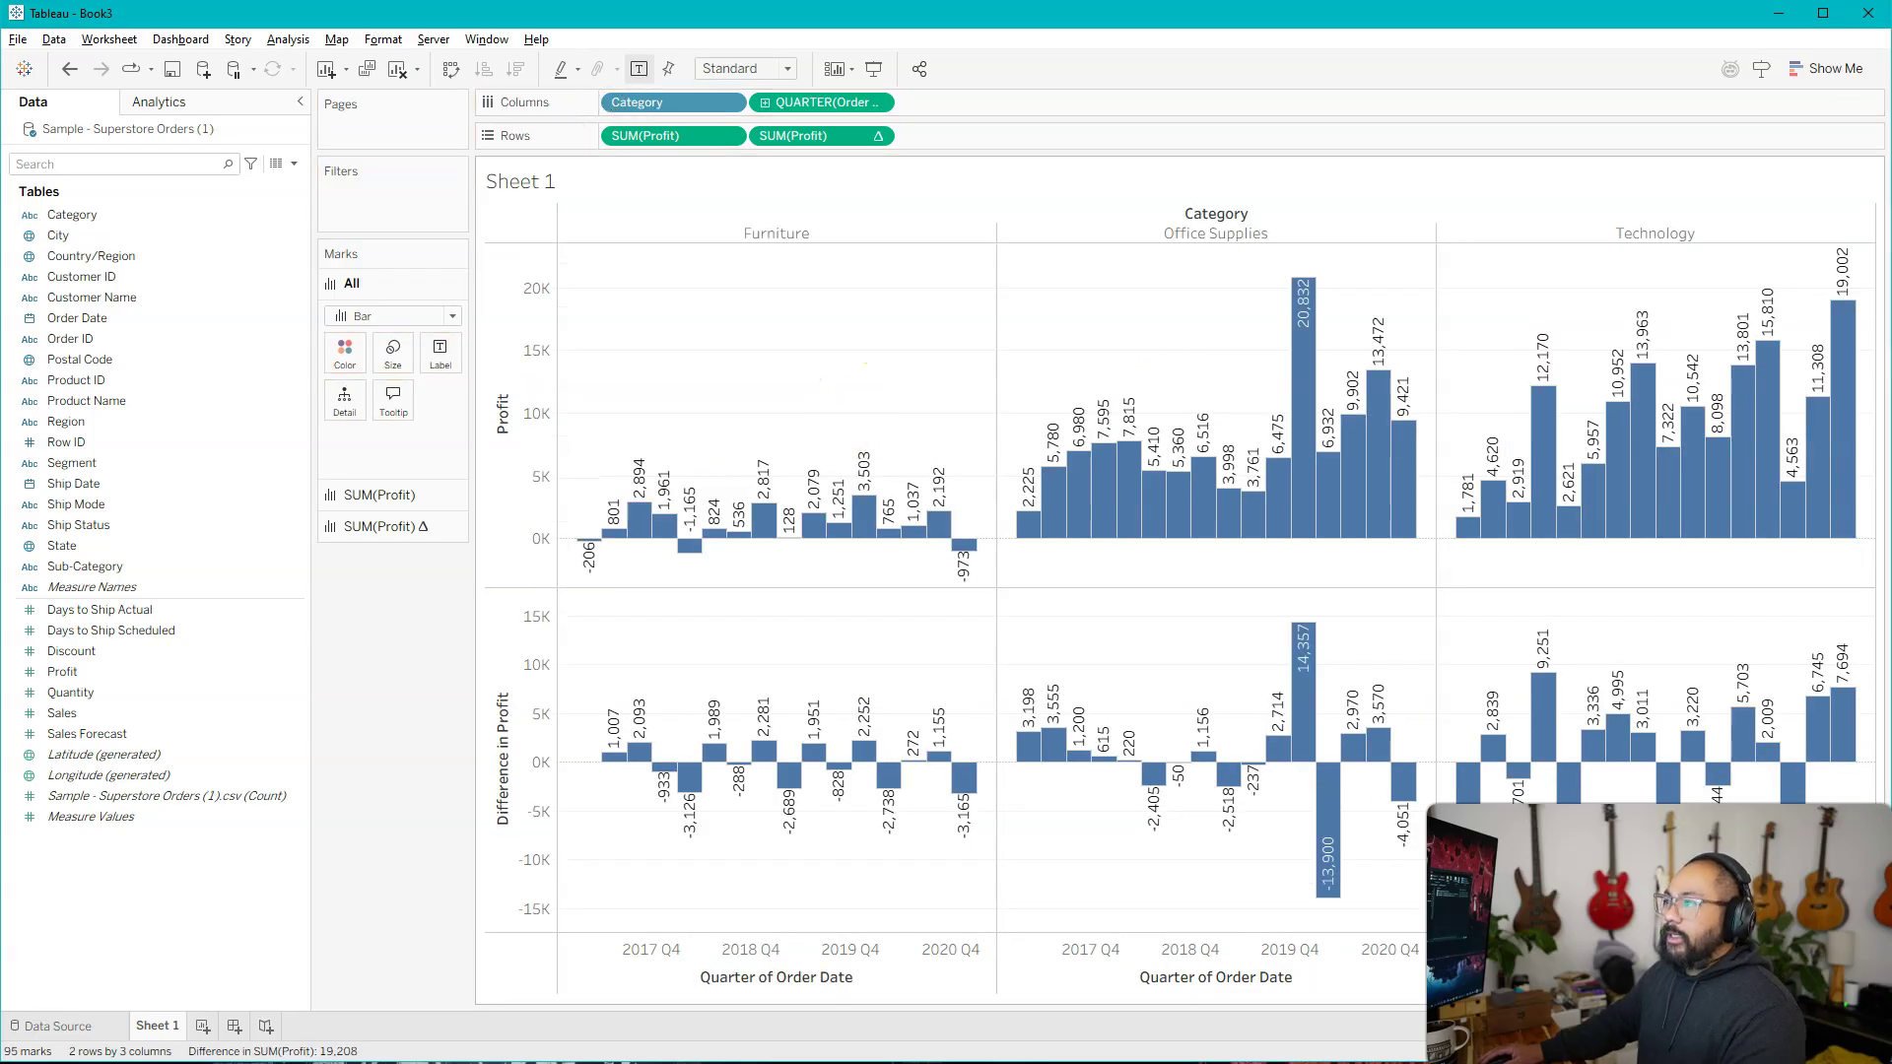
drag(561, 249, 1875, 929)
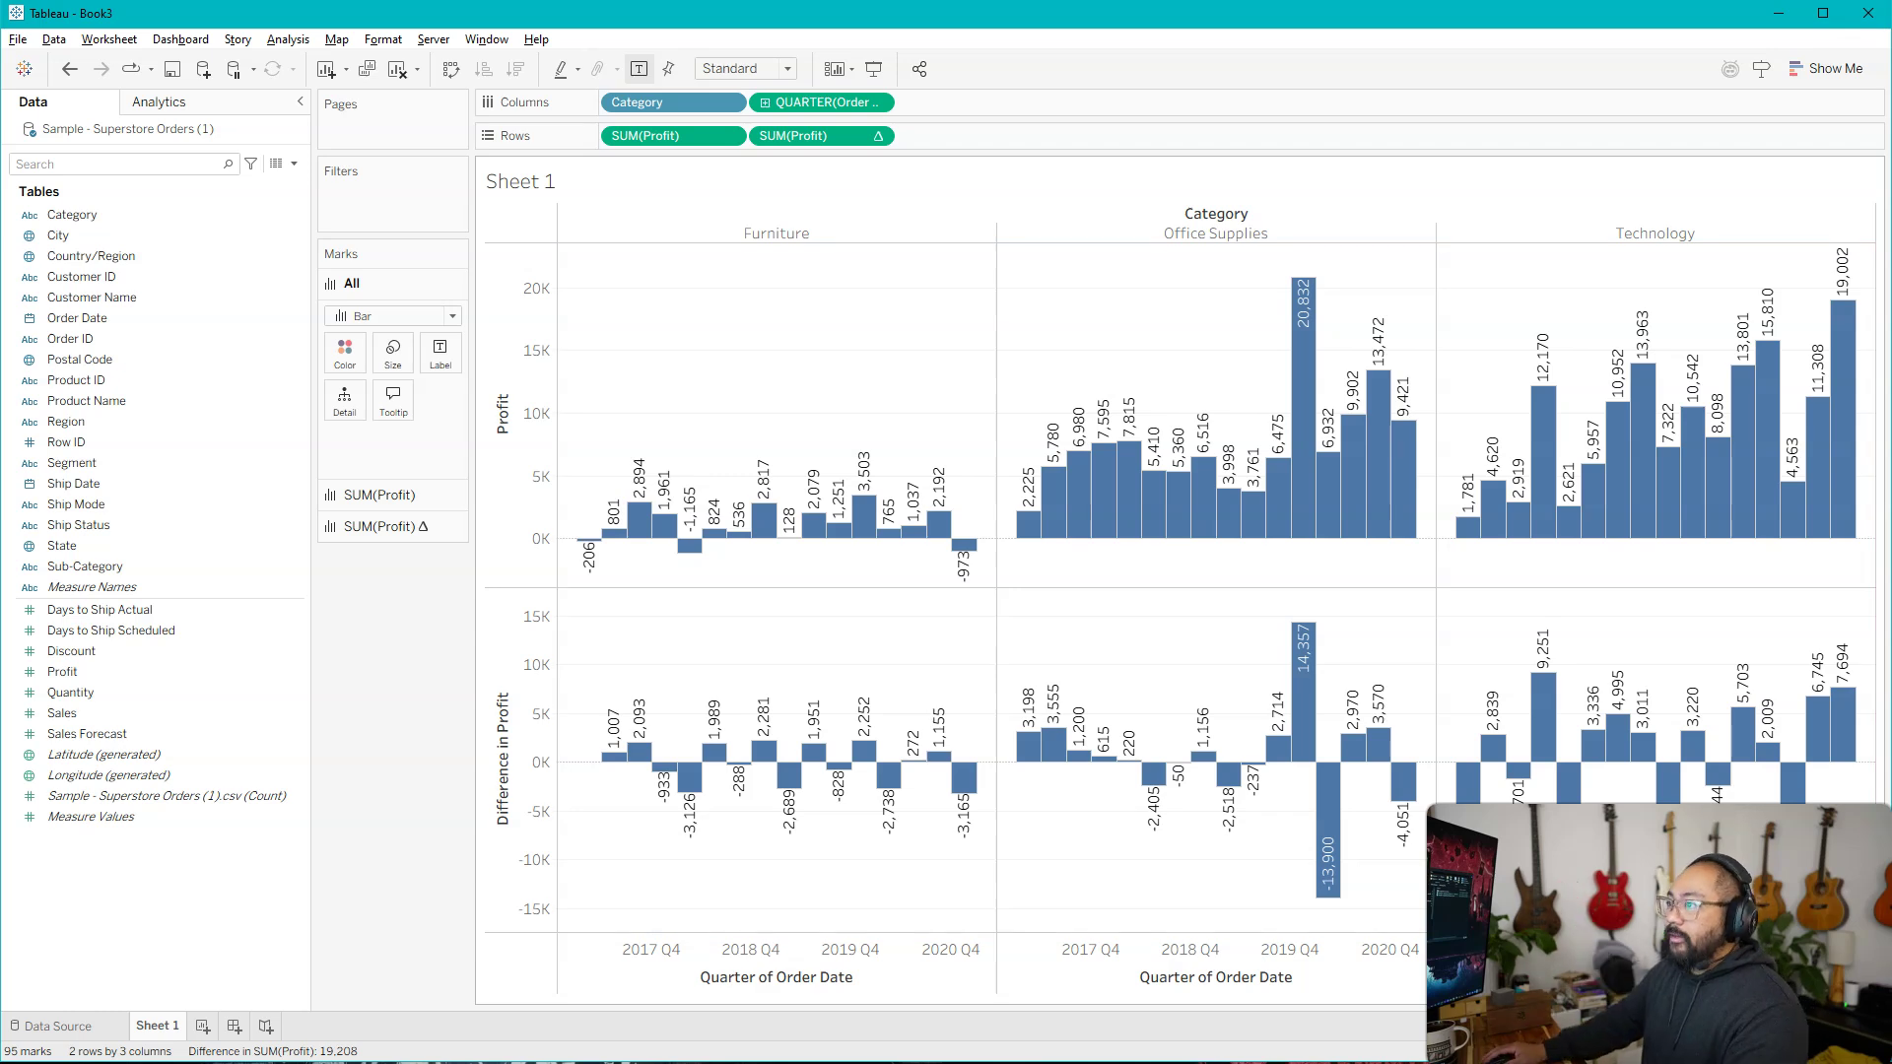
mouse_move(561, 245)
mouse_down()
mouse_move(811, 385)
mouse_move(984, 549)
mouse_move(988, 578)
mouse_up()
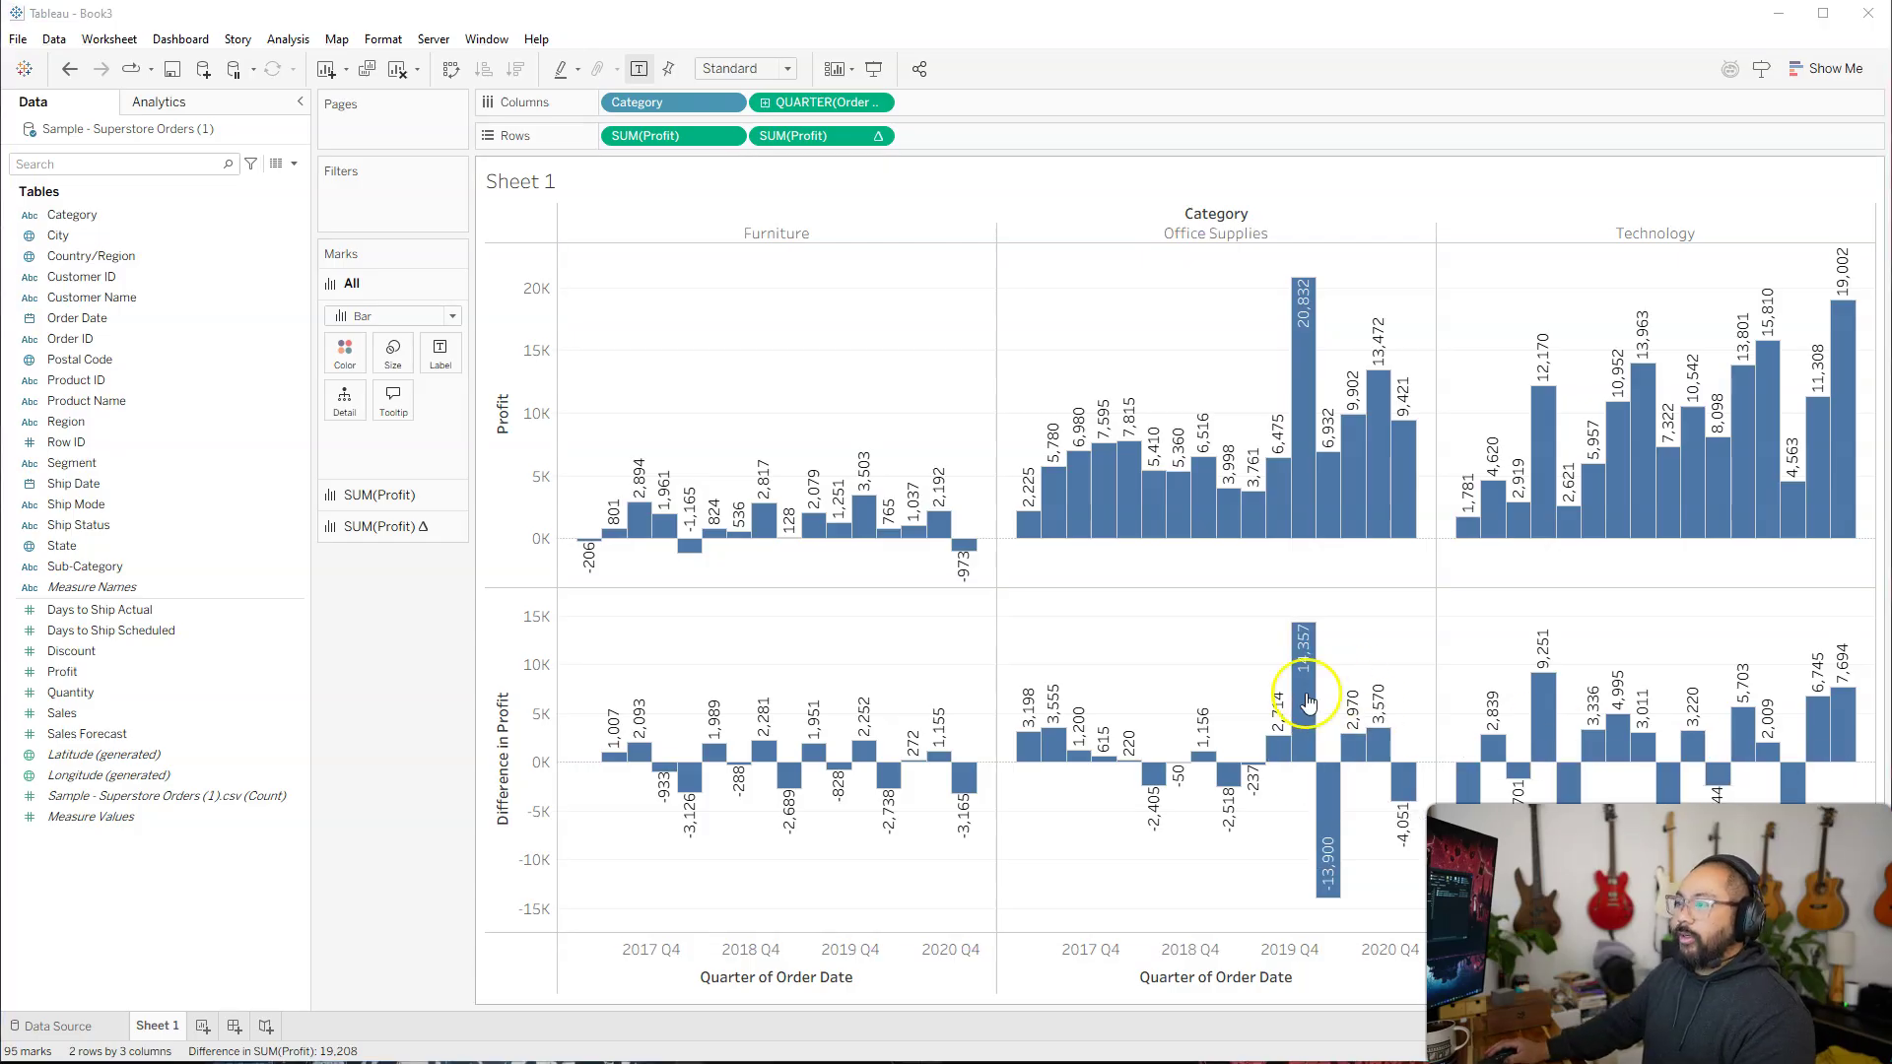
Try computing the Profit difference with Pane (across), return it to Table (across), and close the table calculation settings
right_click(810, 137)
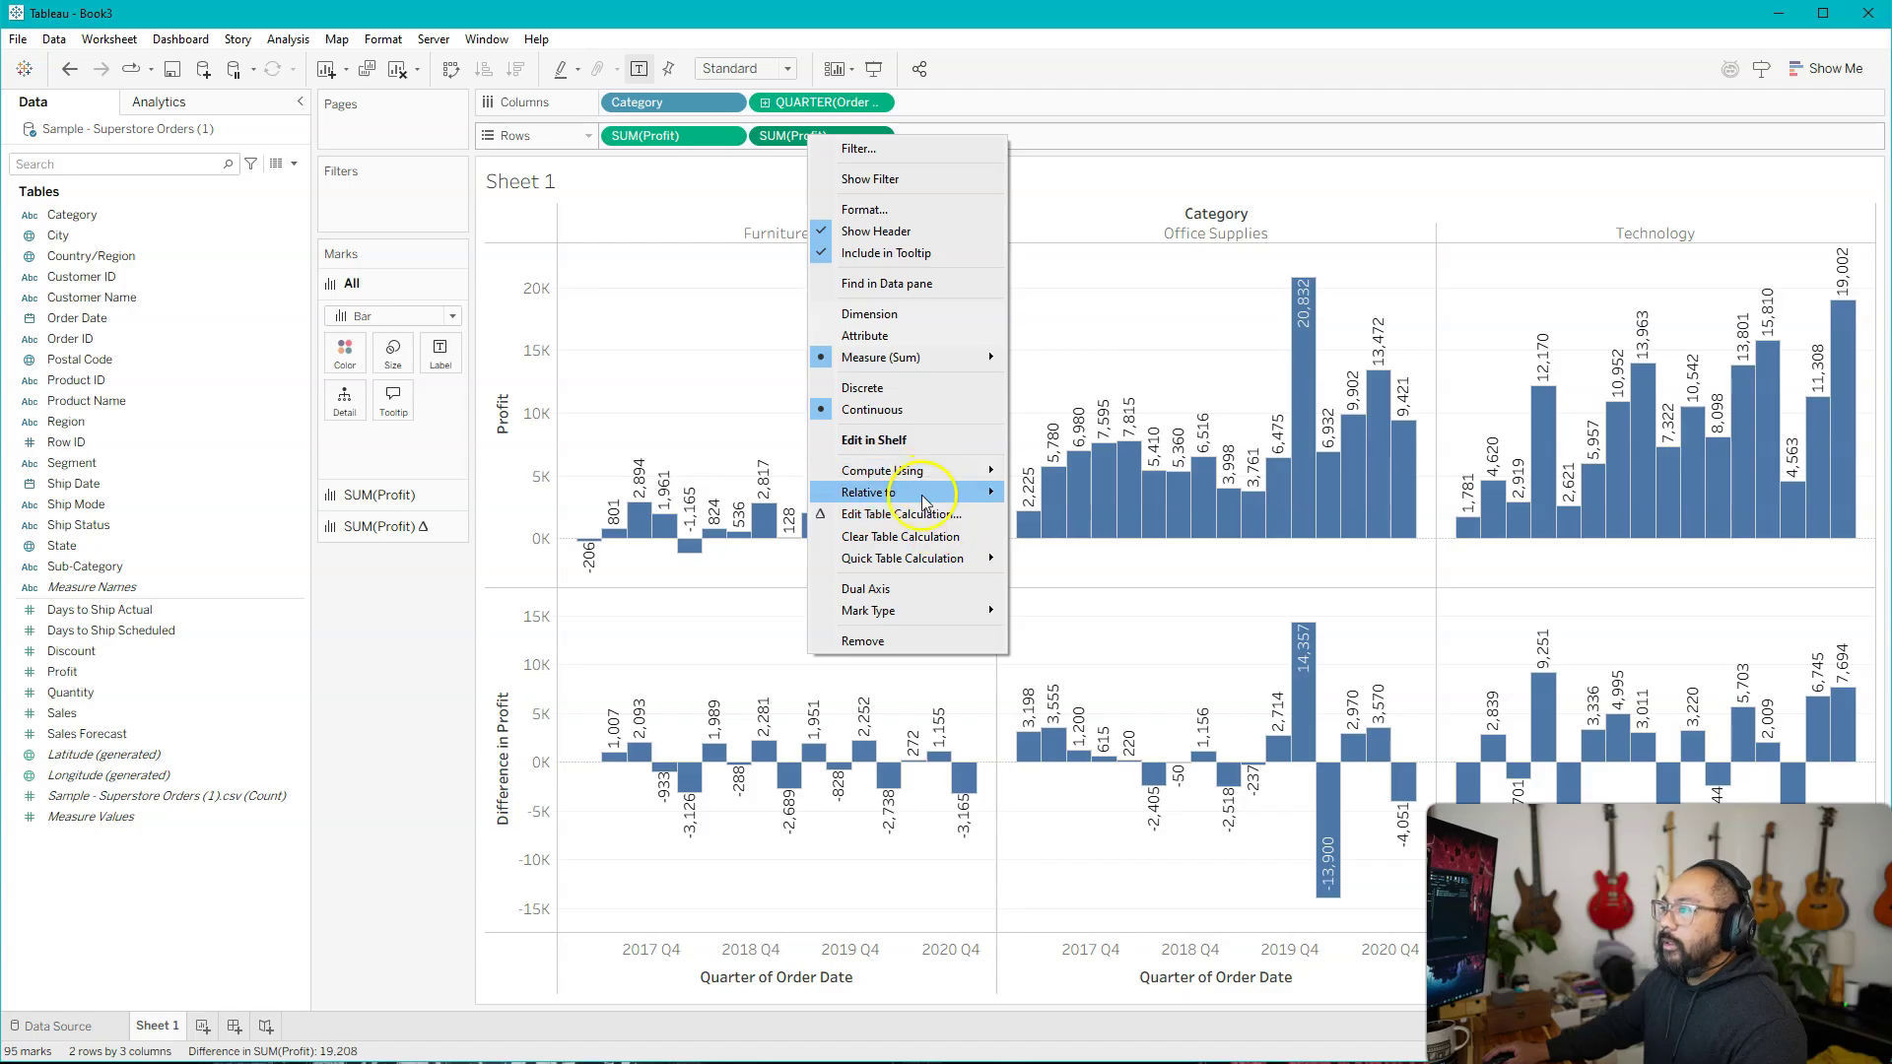
mouse_move(922, 477)
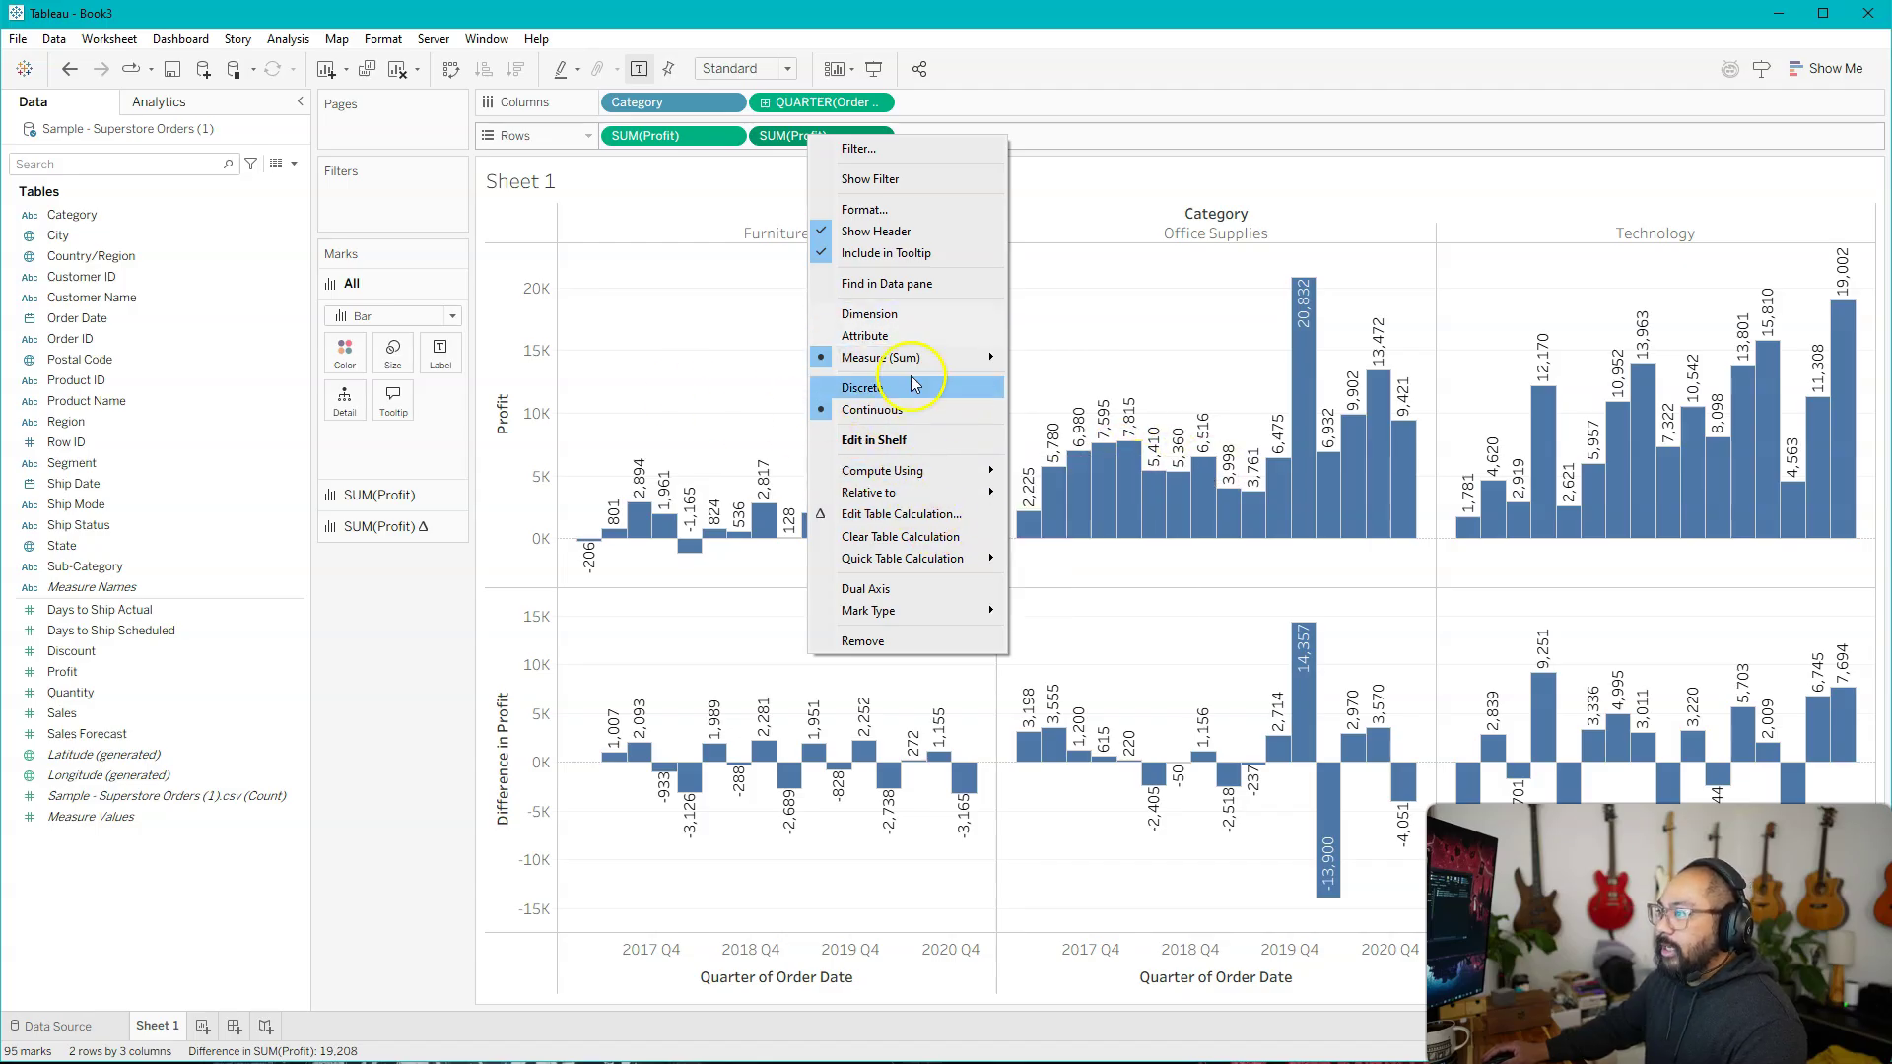
click(943, 514)
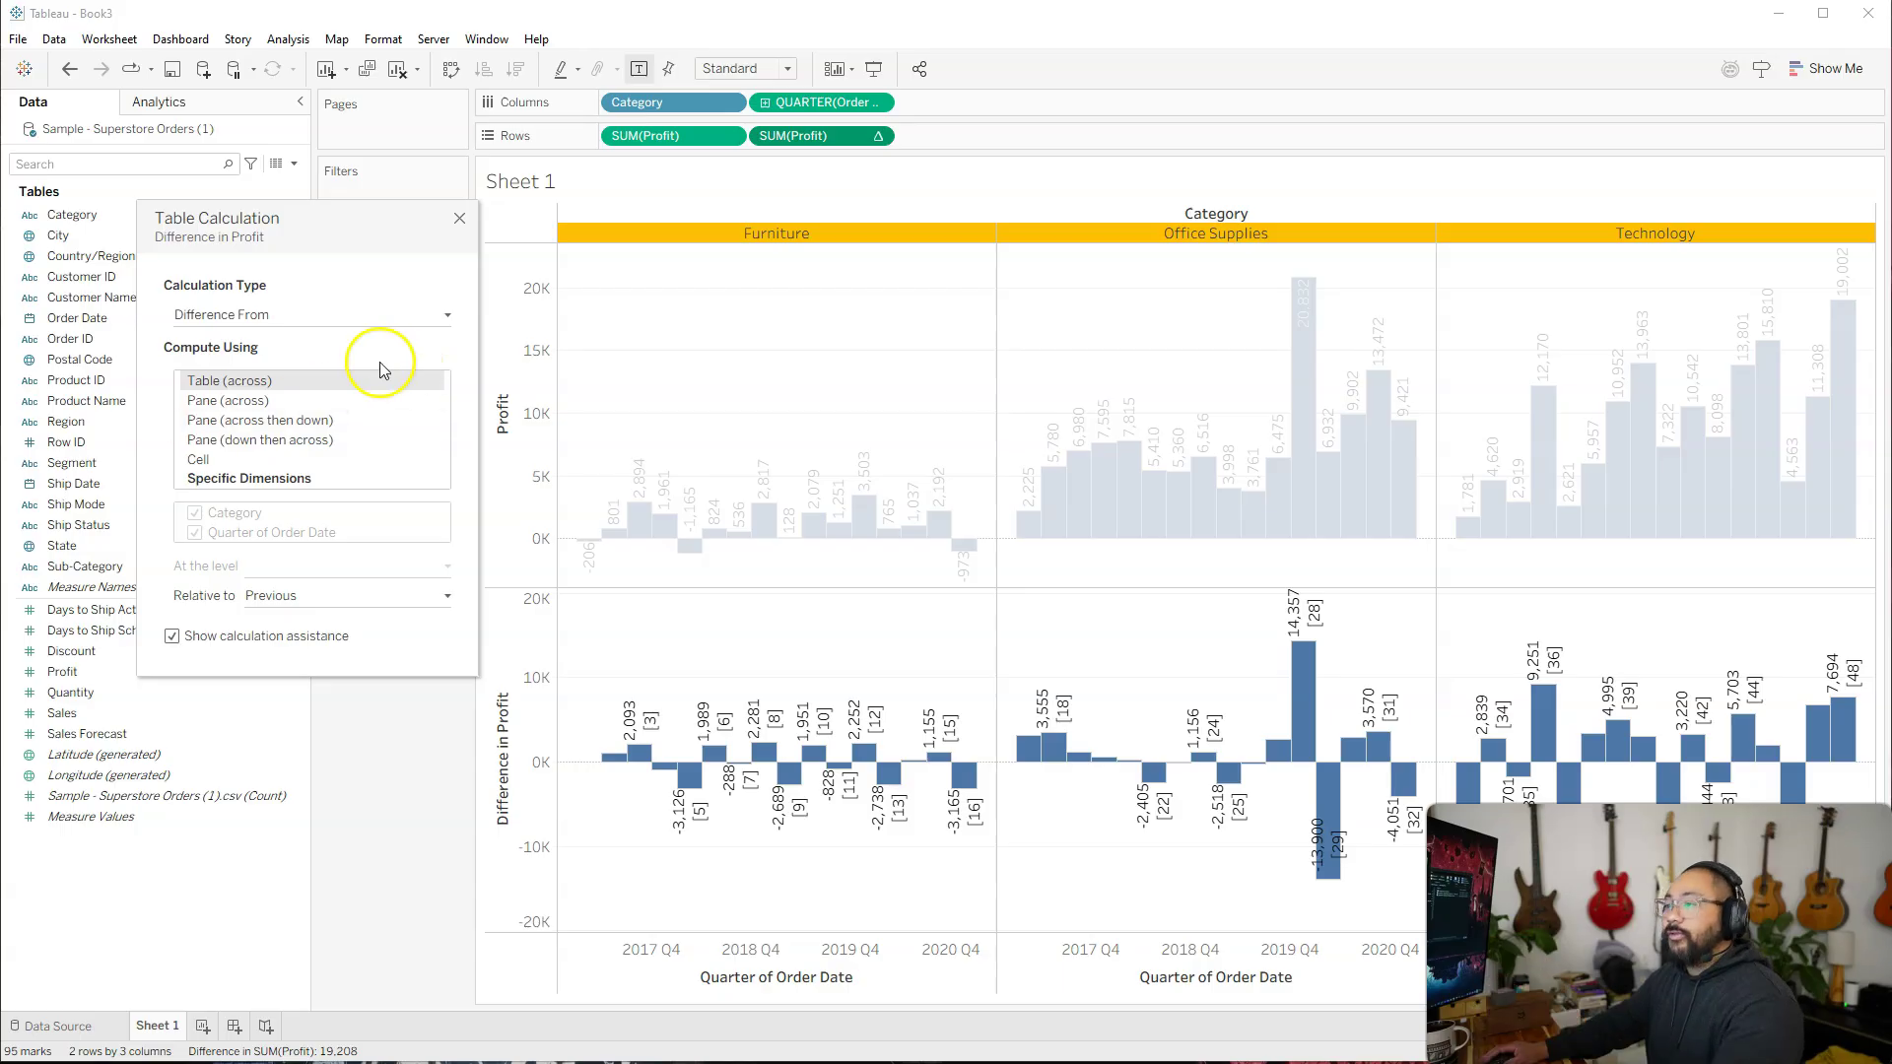
click(274, 402)
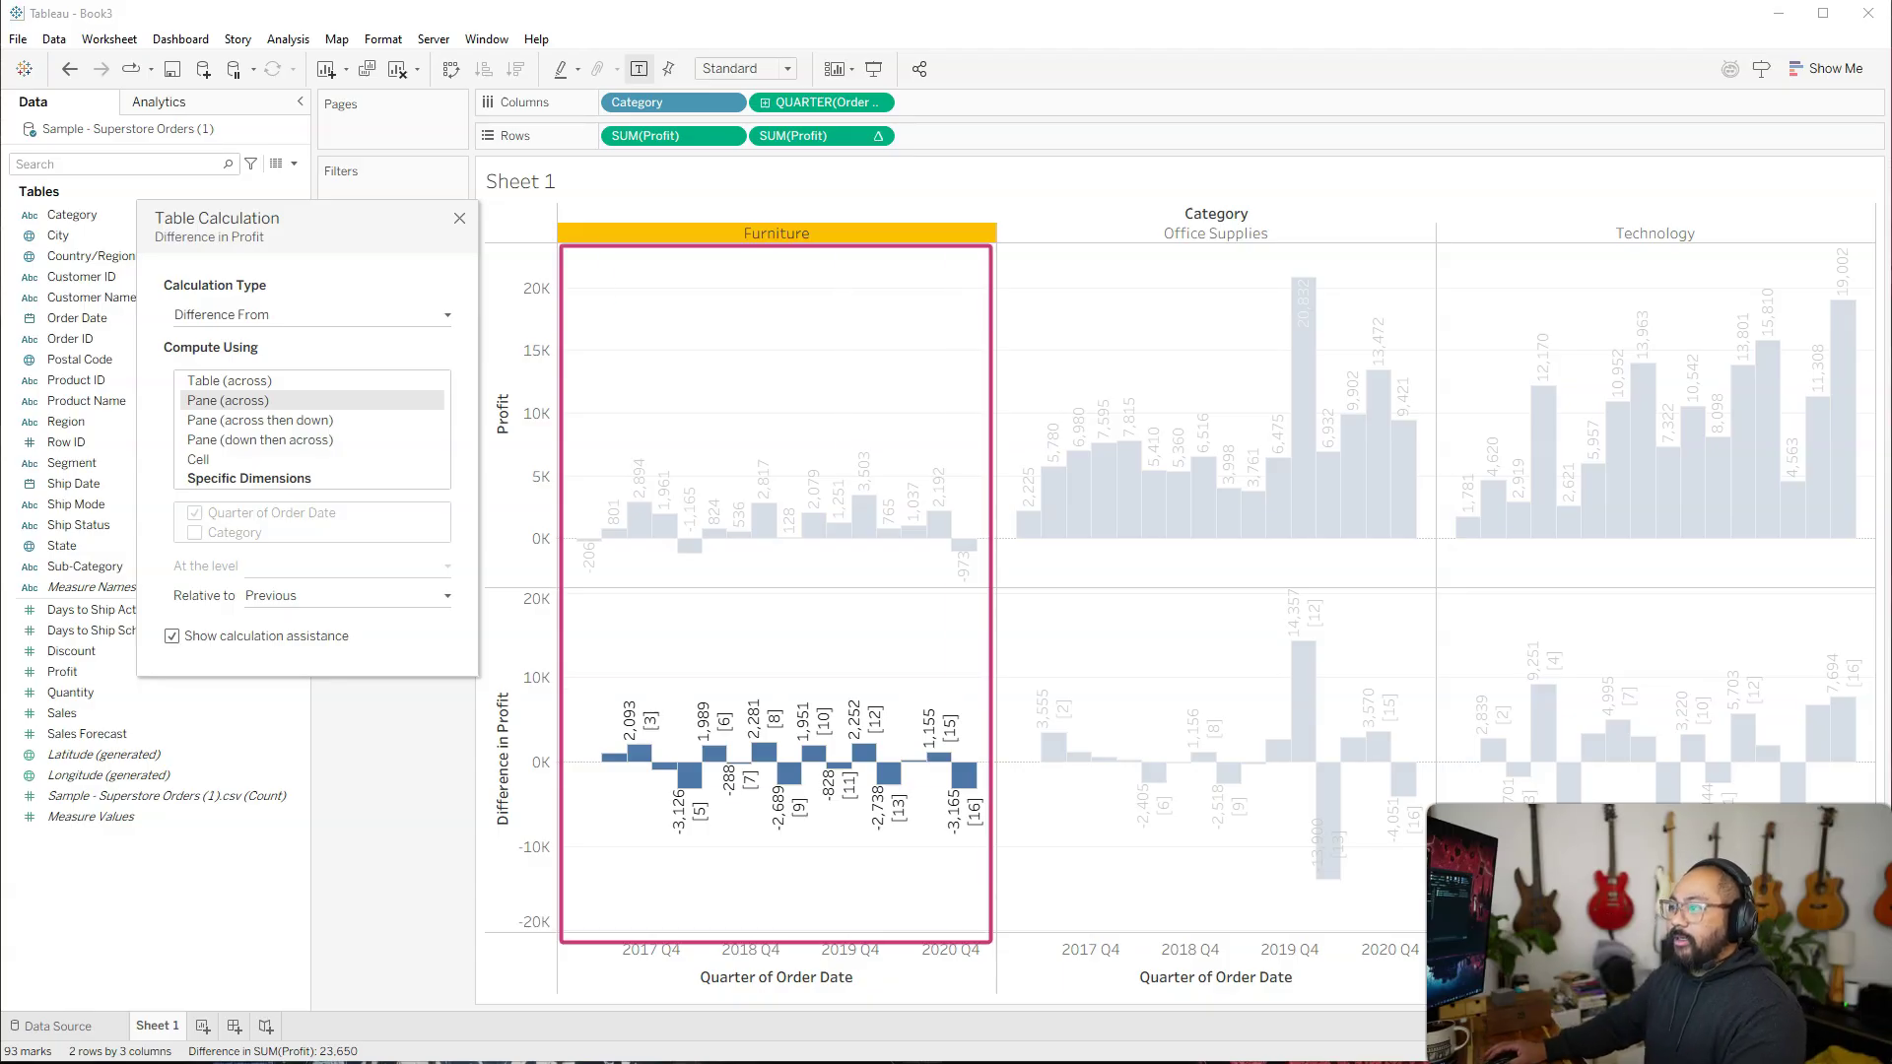
click(248, 379)
click(460, 218)
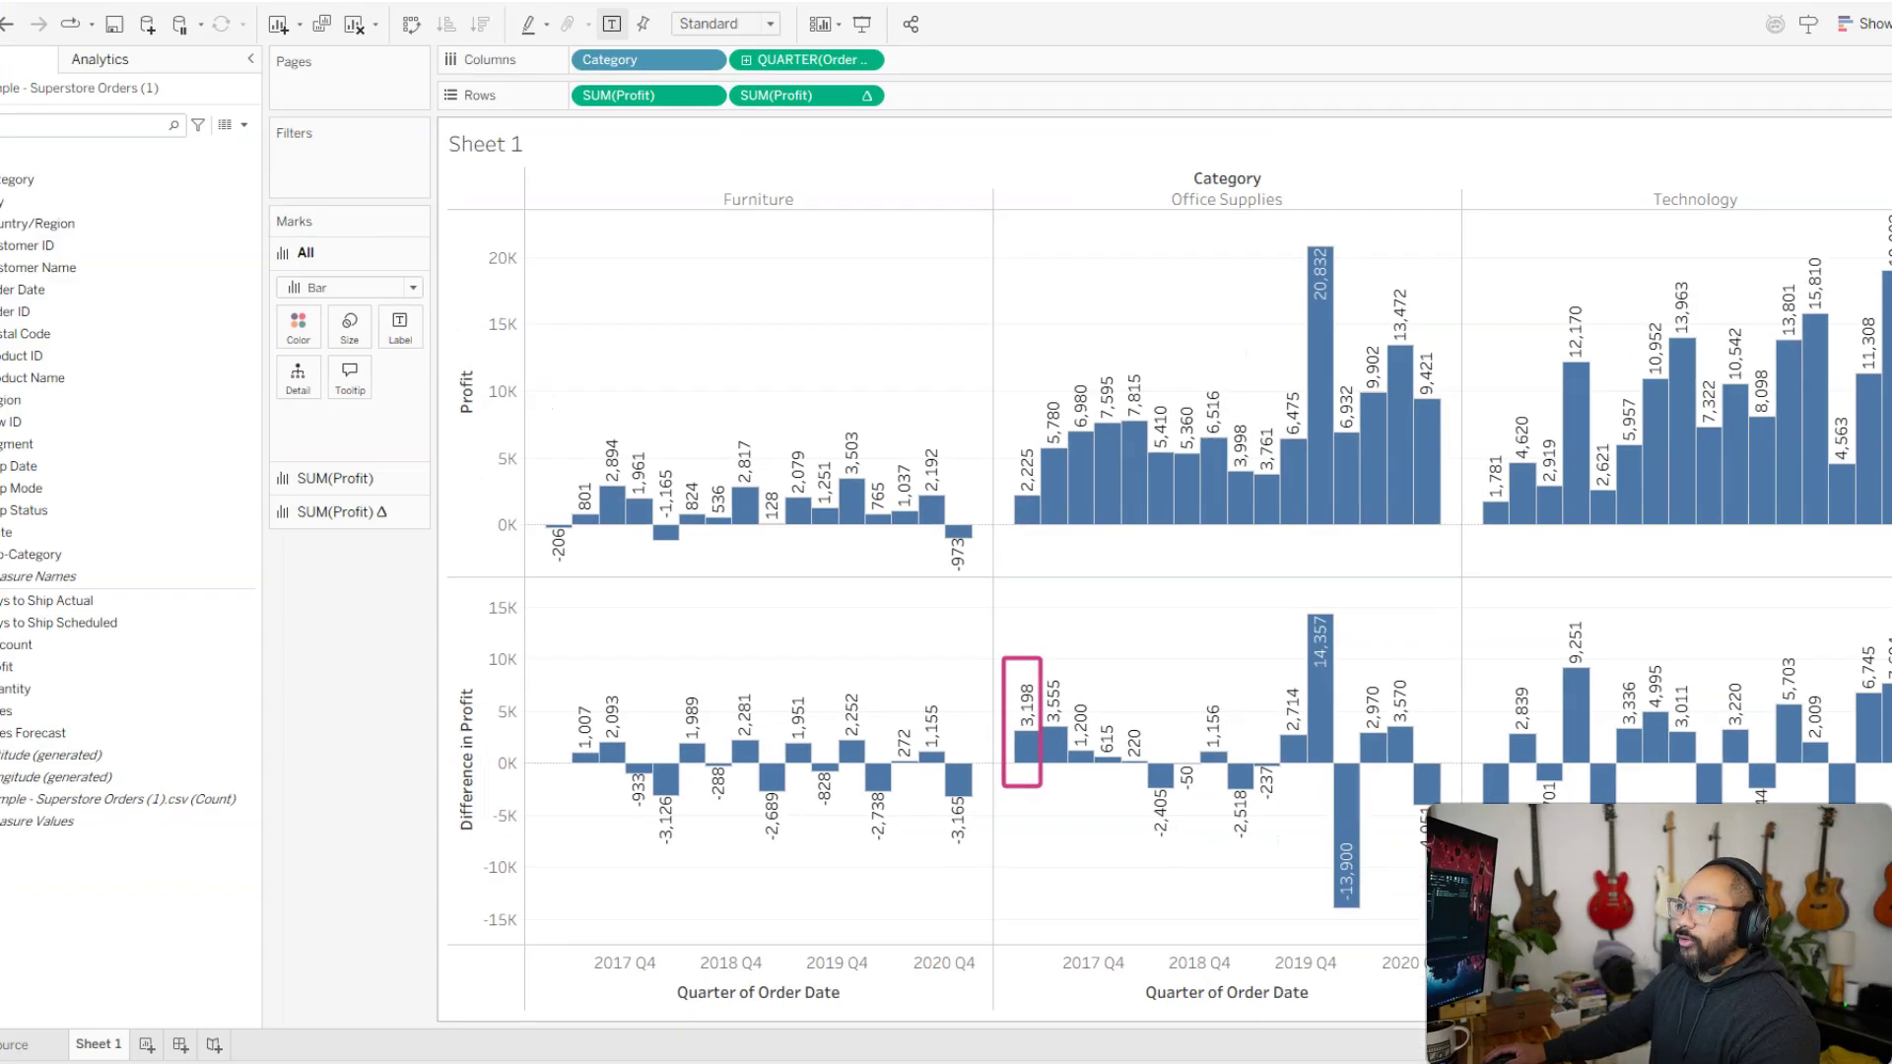
Edit the Profit difference table calculation so that it computes using Pane (across)
click(805, 140)
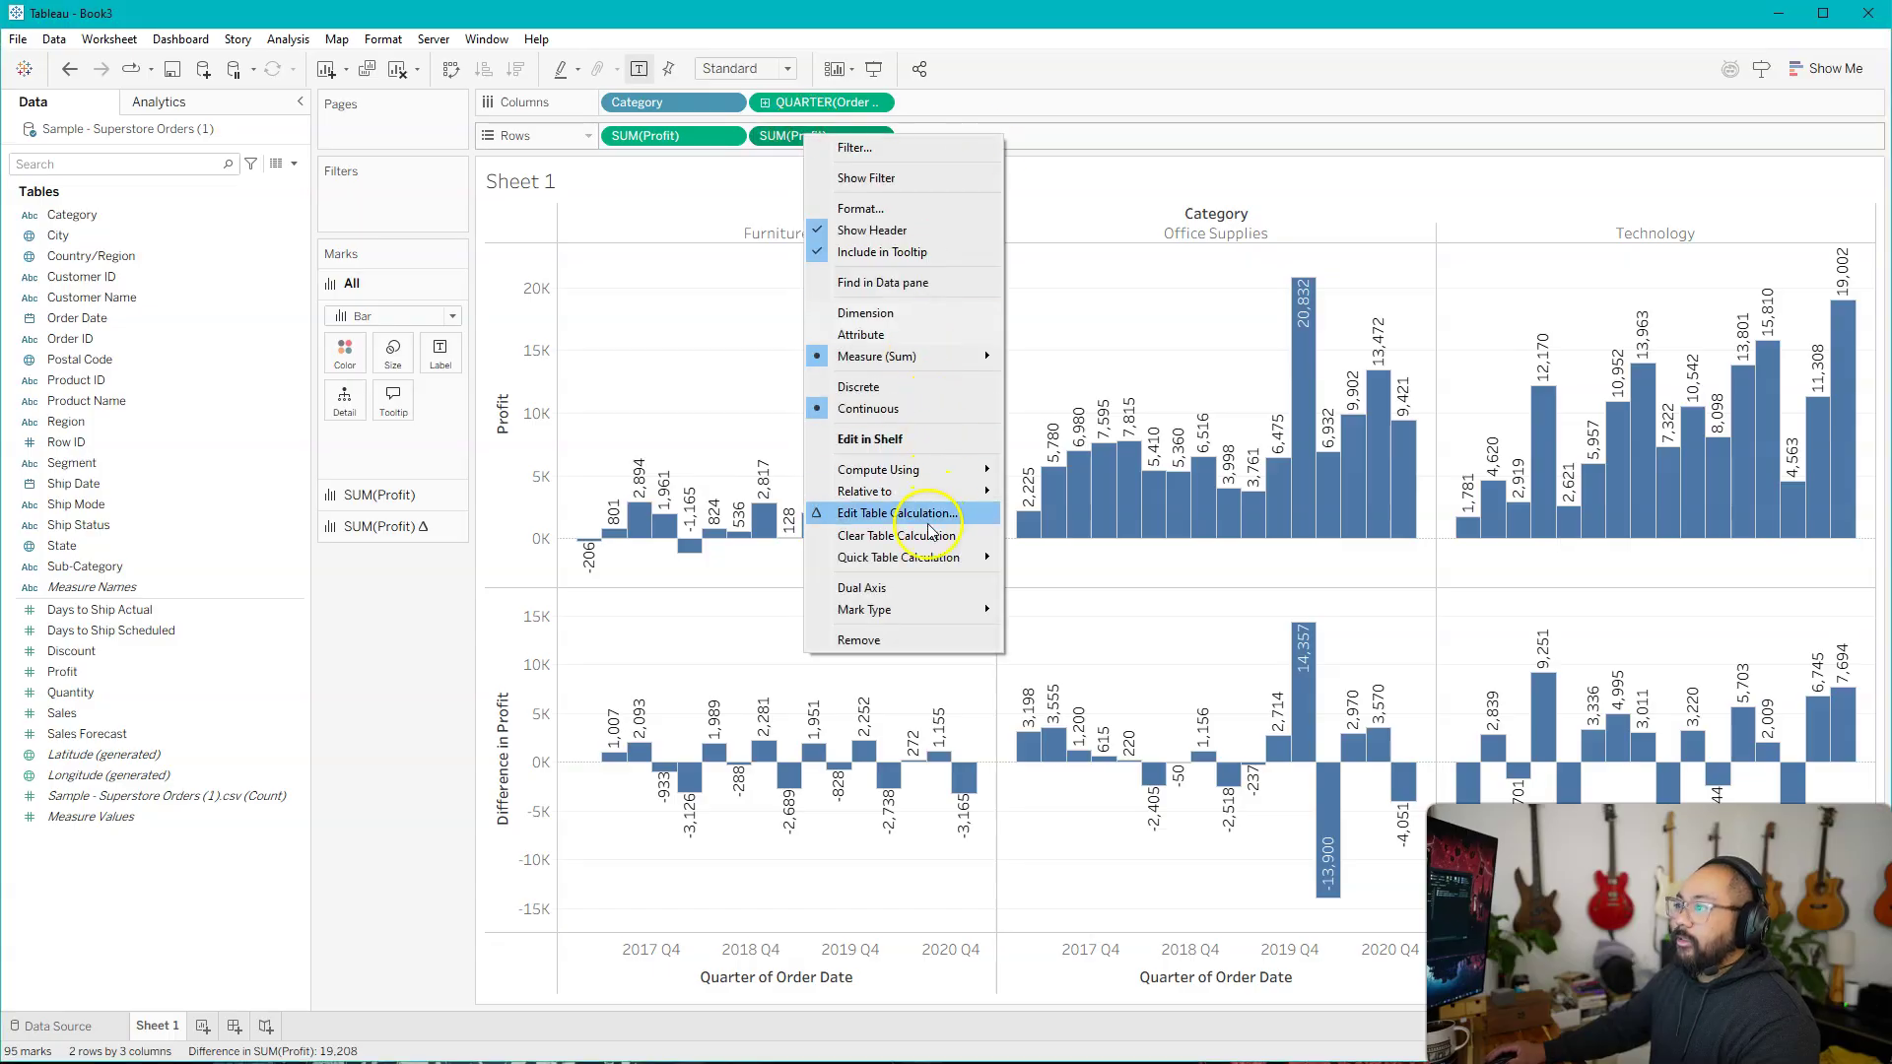
click(926, 519)
drag(330, 226, 266, 216)
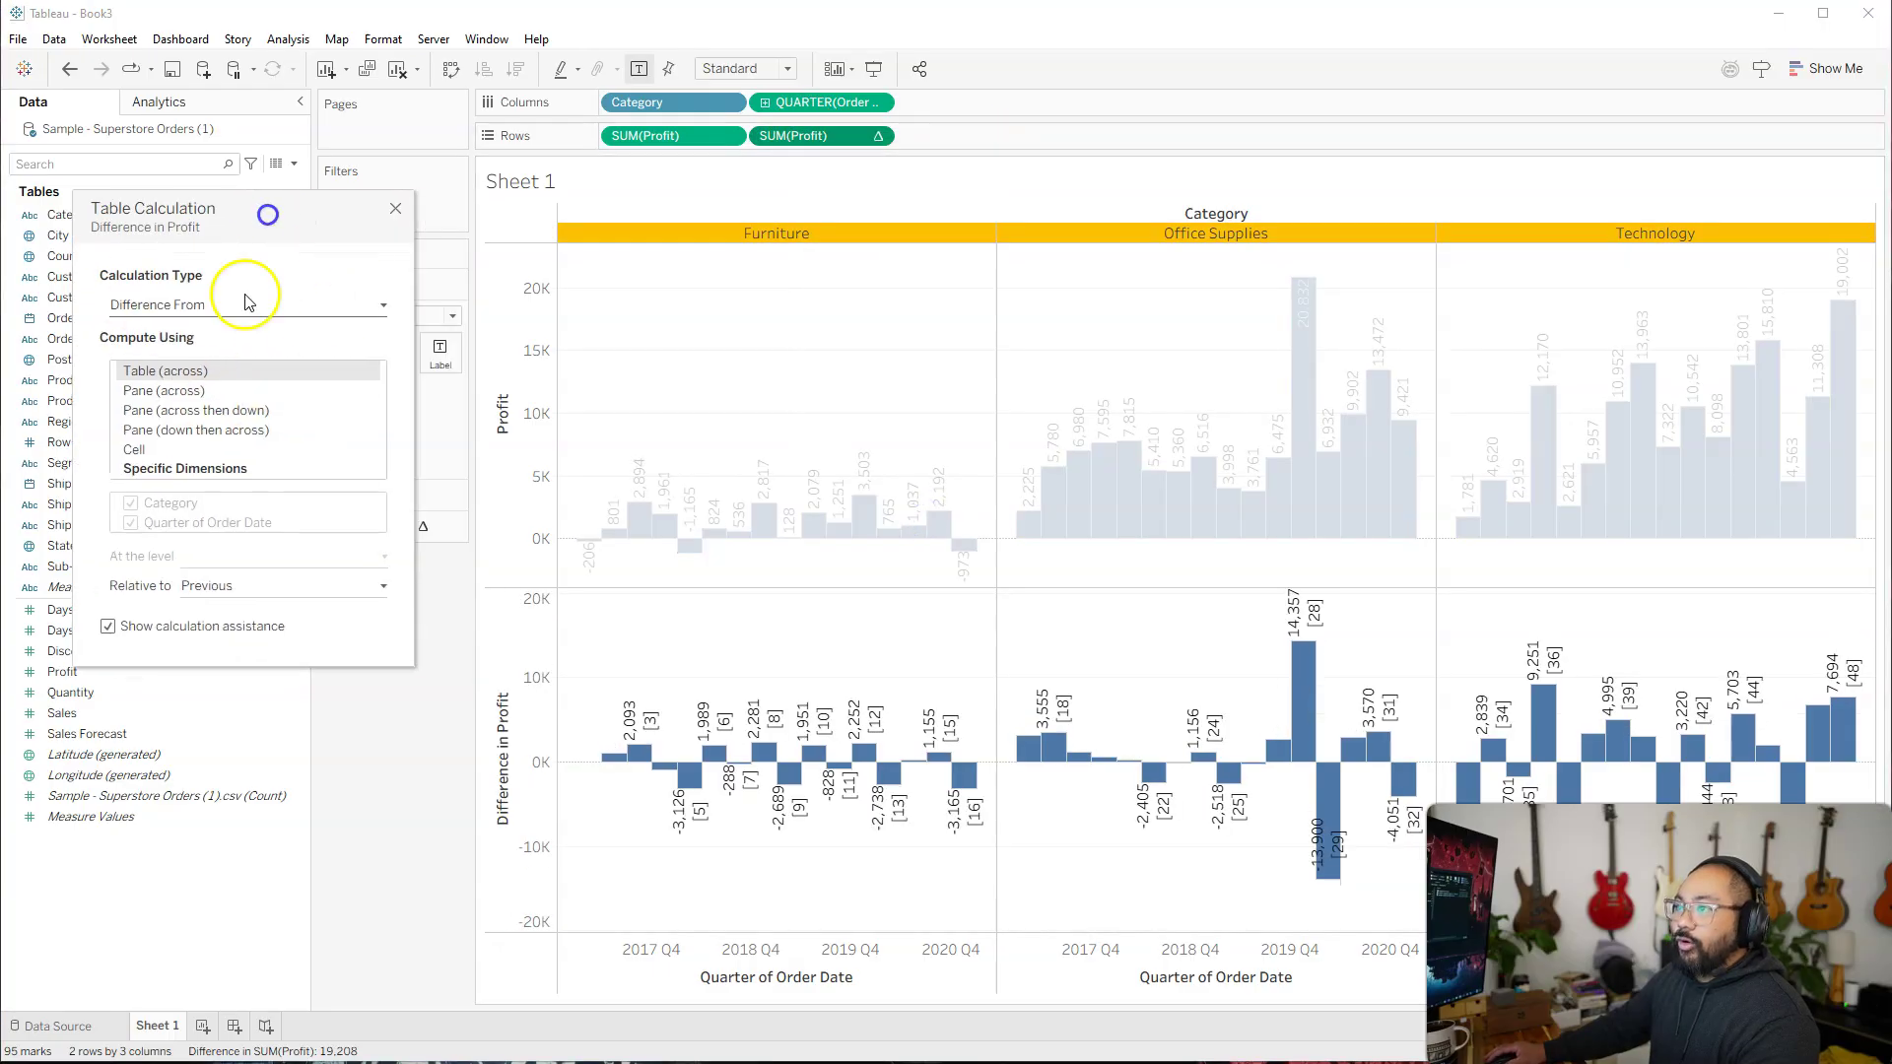
click(204, 391)
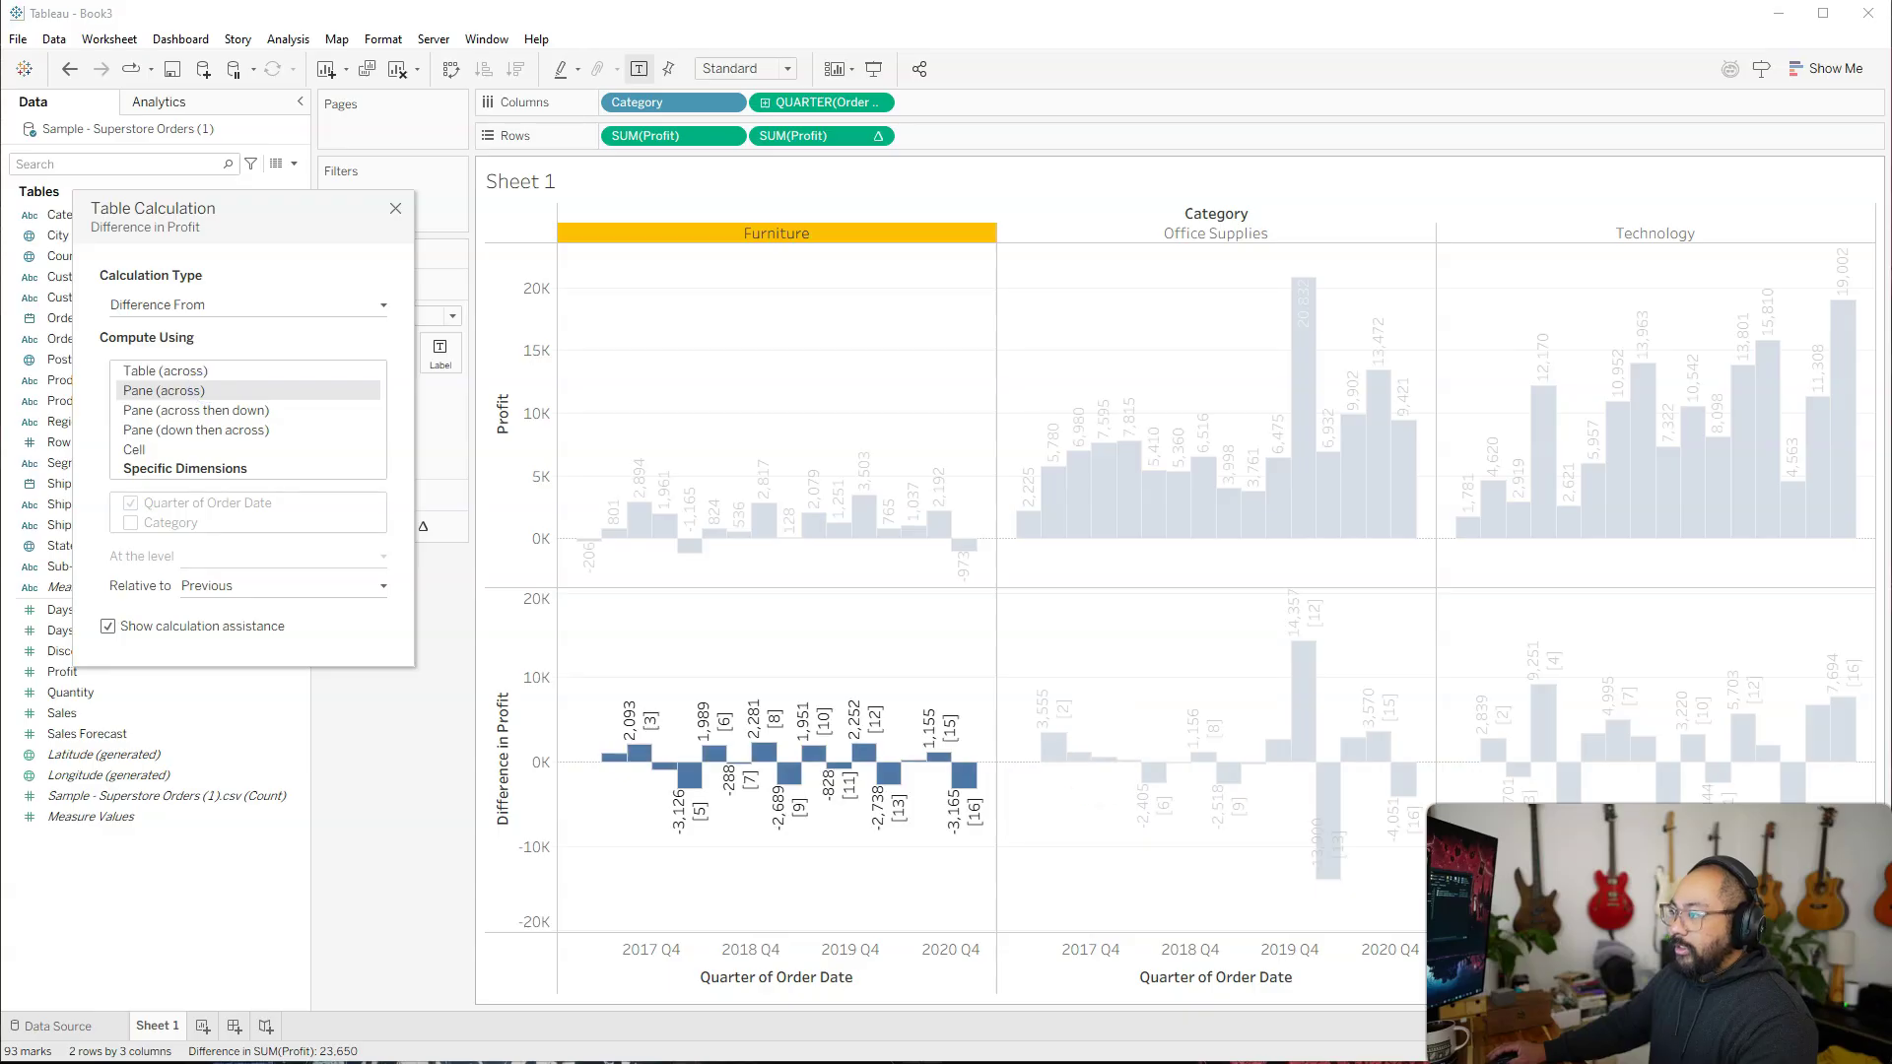